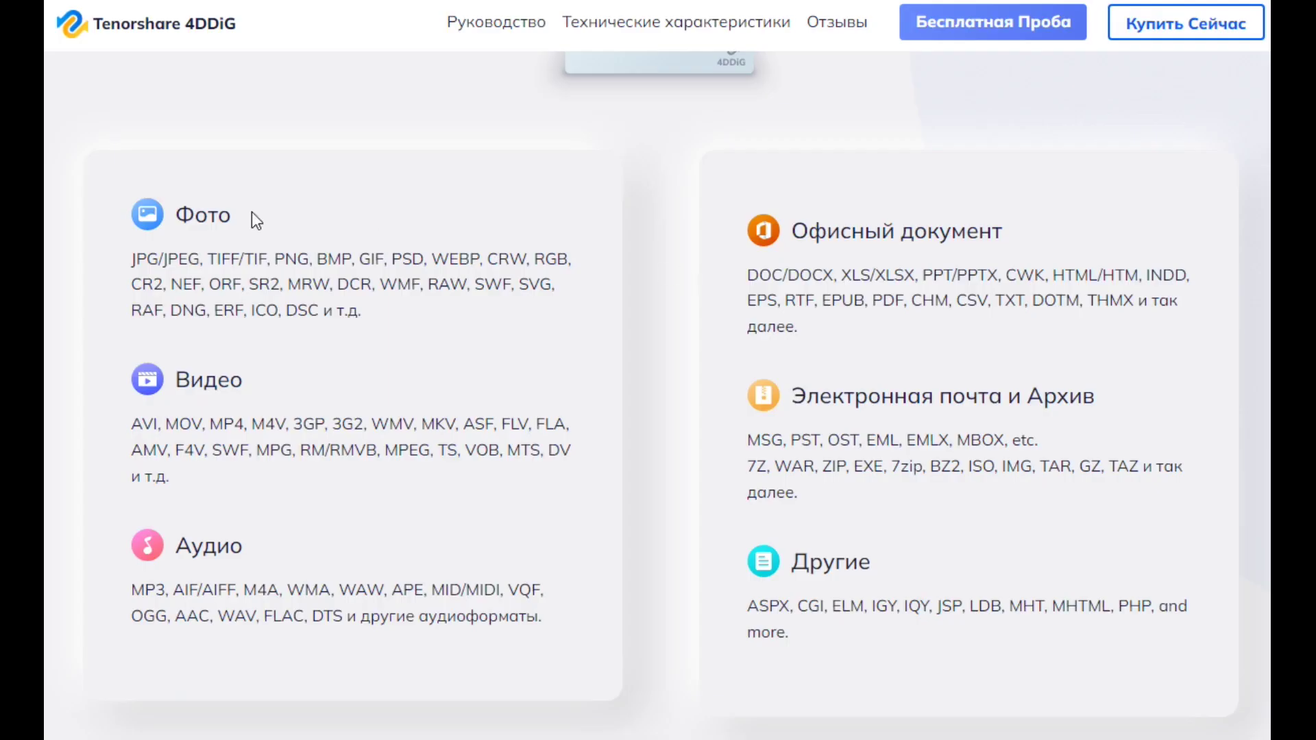
mouse_move(219, 175)
mouse_down()
mouse_move(130, 336)
mouse_move(580, 322)
mouse_move(404, 182)
mouse_move(214, 177)
mouse_up()
mouse_move(281, 356)
mouse_down()
mouse_move(97, 376)
mouse_move(590, 495)
mouse_move(326, 356)
mouse_up()
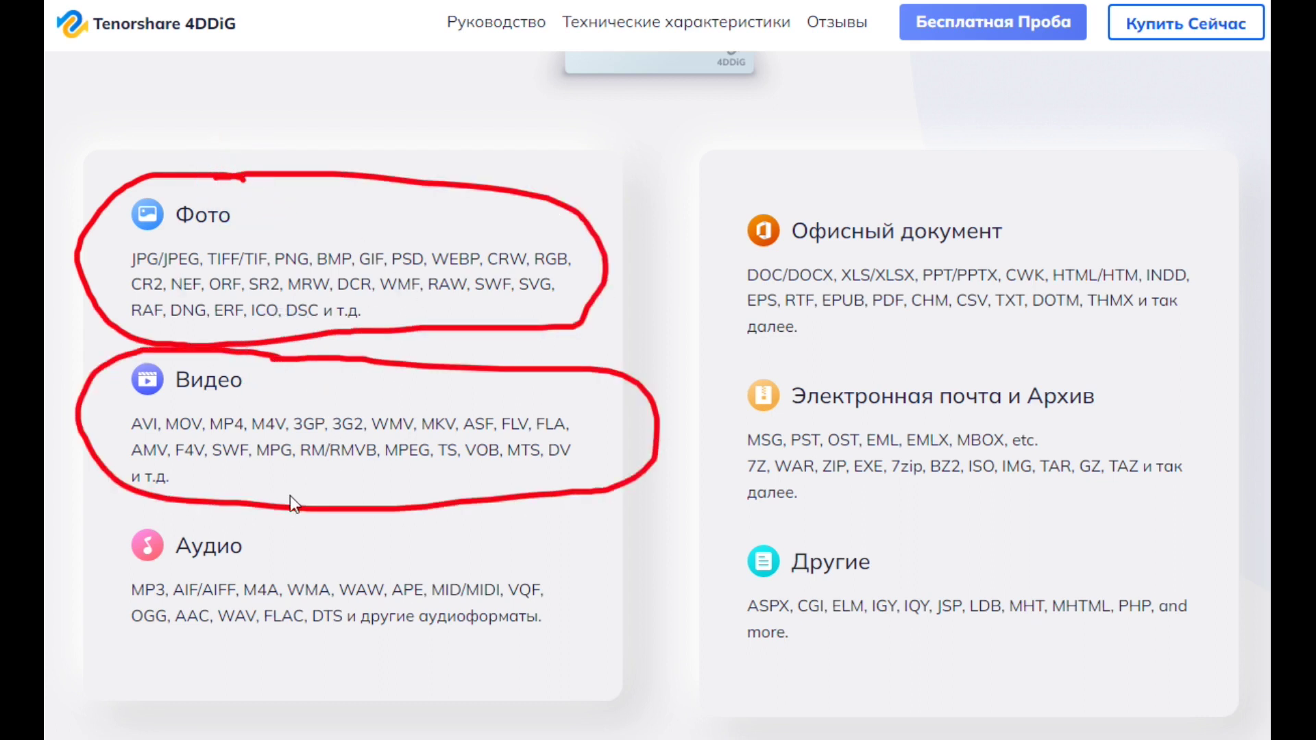
mouse_move(308, 519)
mouse_down()
mouse_move(109, 531)
mouse_move(611, 599)
mouse_move(389, 495)
mouse_up()
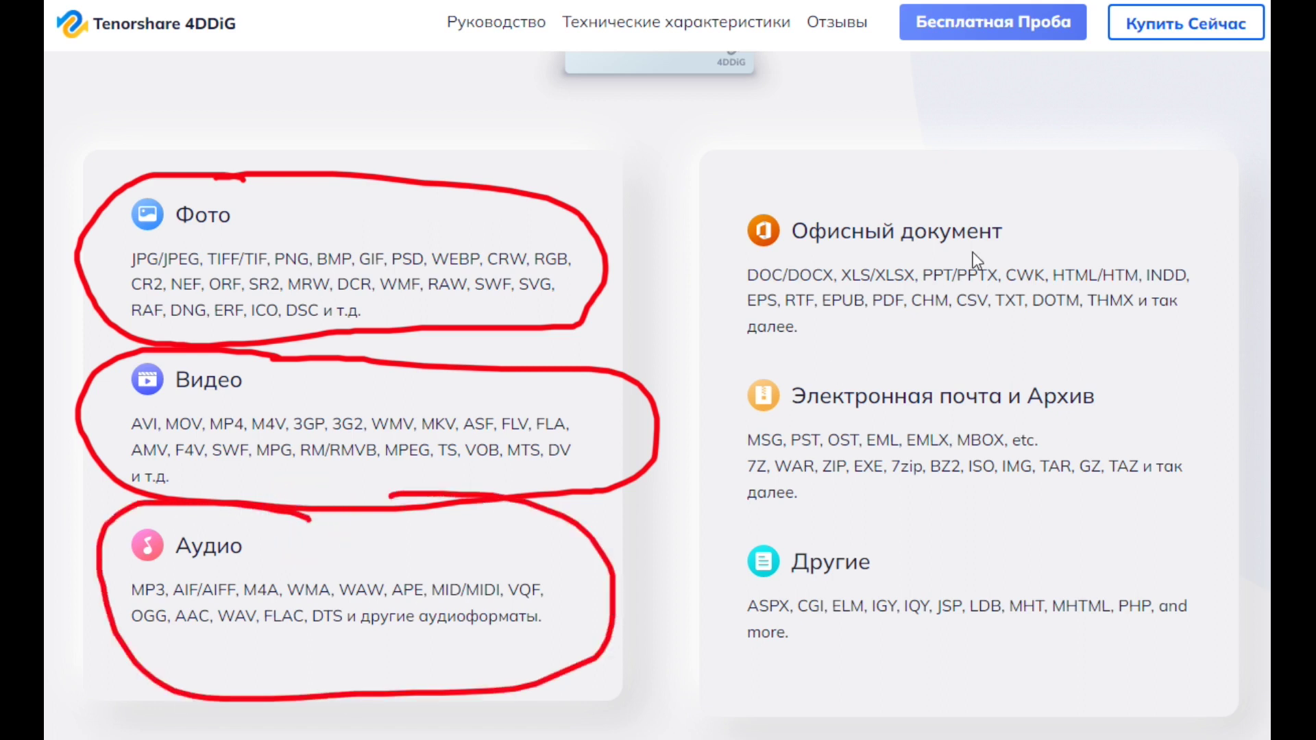
mouse_move(960, 182)
mouse_down()
mouse_move(693, 314)
mouse_move(1116, 196)
mouse_move(959, 181)
mouse_up()
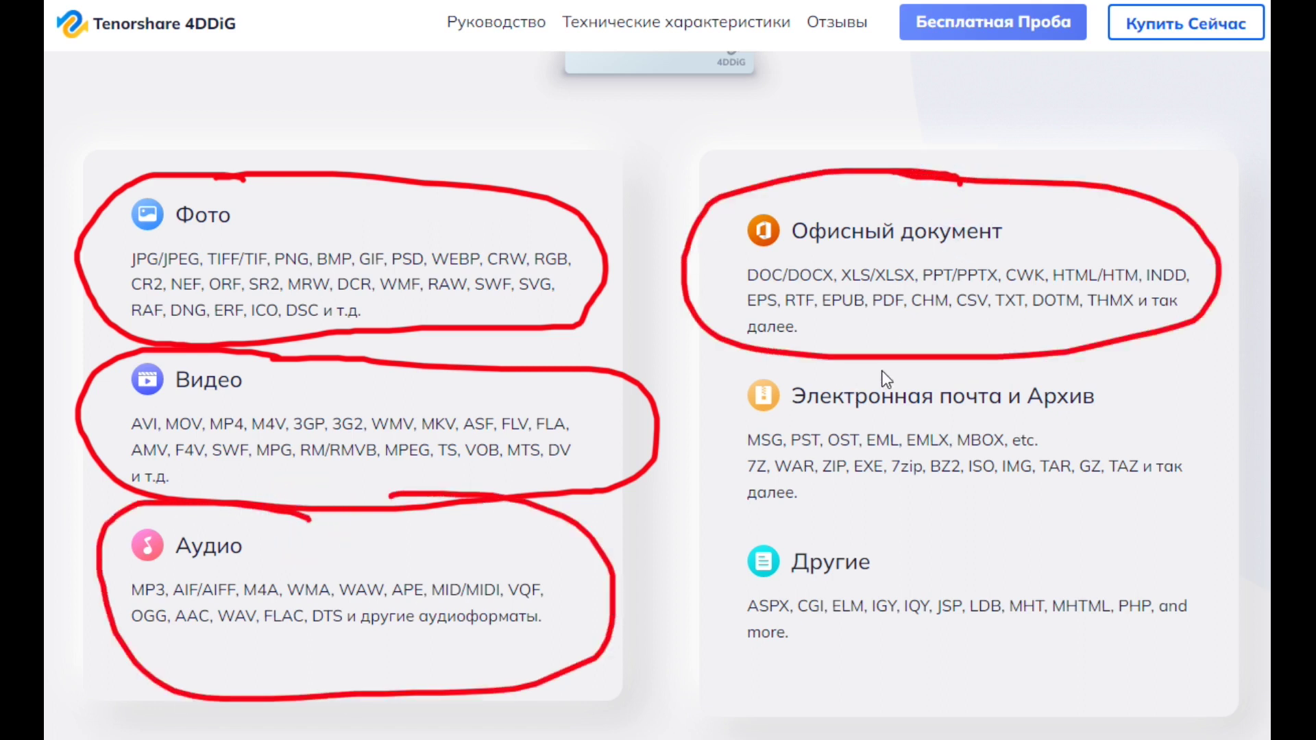
mouse_move(944, 343)
mouse_down()
mouse_move(755, 504)
mouse_move(1168, 384)
mouse_move(925, 370)
mouse_up()
mouse_move(972, 513)
mouse_down()
mouse_move(884, 512)
mouse_move(712, 642)
mouse_move(1214, 632)
mouse_up()
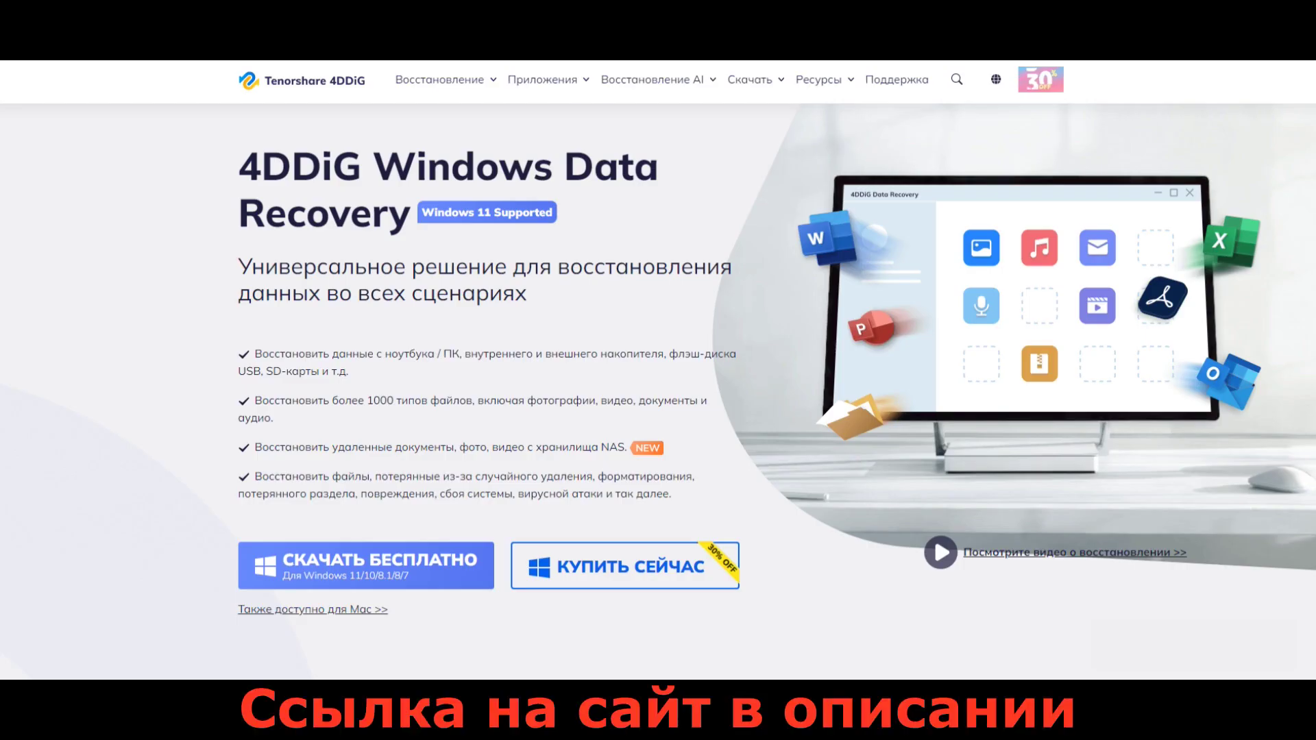
mouse_move(409, 516)
mouse_down()
mouse_move(229, 541)
mouse_move(445, 629)
mouse_move(384, 513)
mouse_up()
drag(405, 372, 370, 507)
drag(357, 453, 405, 449)
key(Escape)
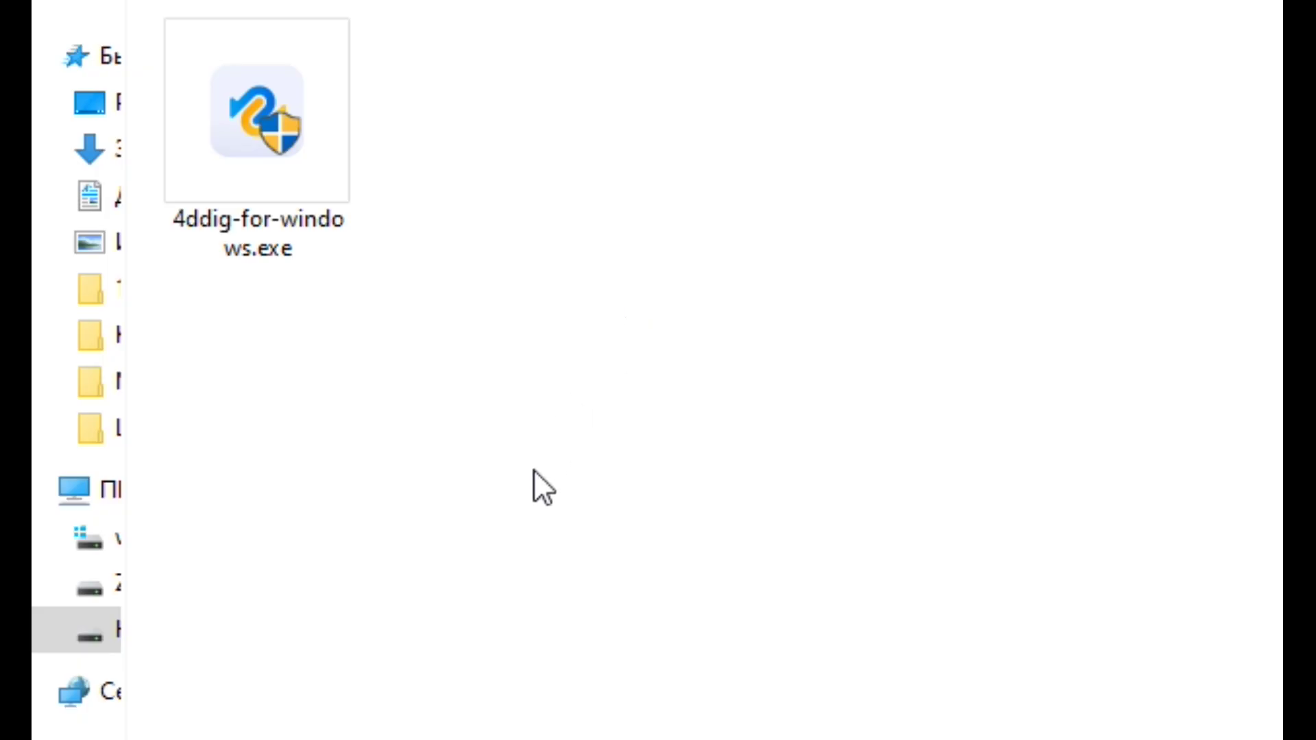
- Run the 4ddig-for-windows.exe installer as administrator and install Tenorshare 4DDiG
mouse_move(552, 509)
mouse_down()
mouse_move(385, 341)
mouse_move(355, 351)
mouse_up()
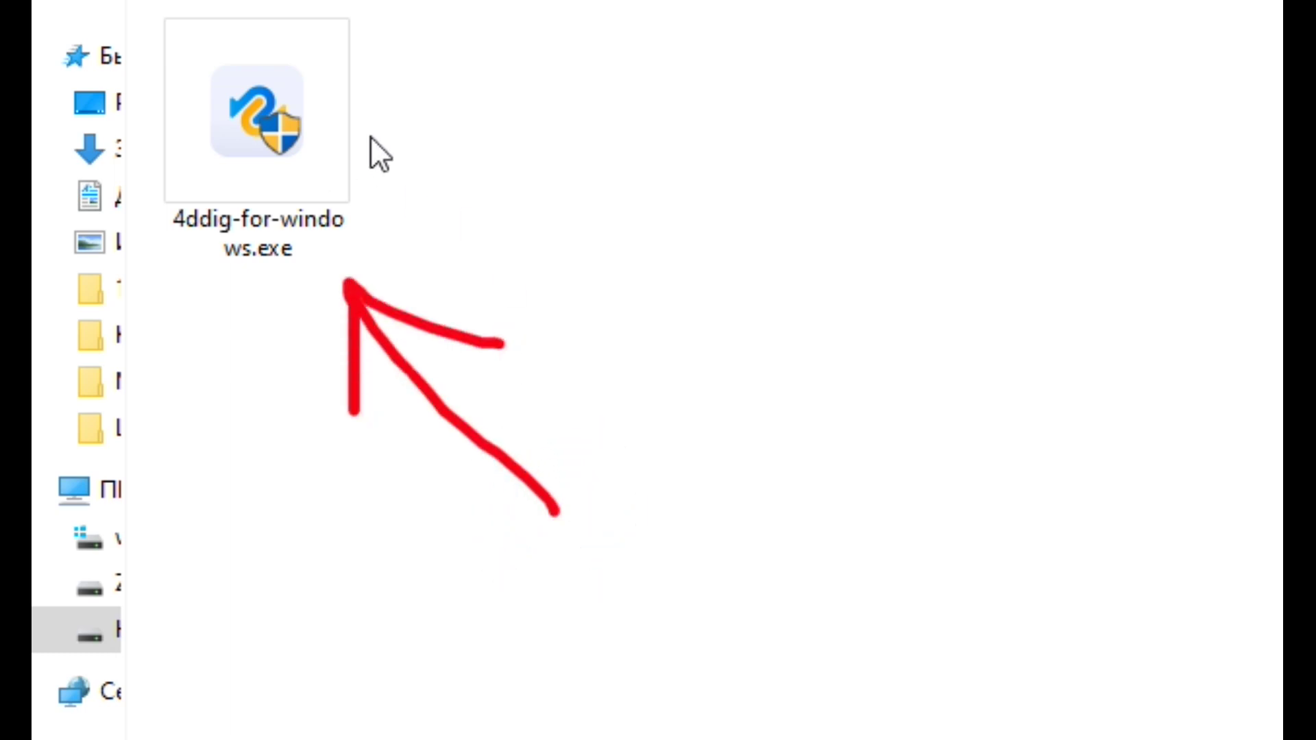
key(Escape)
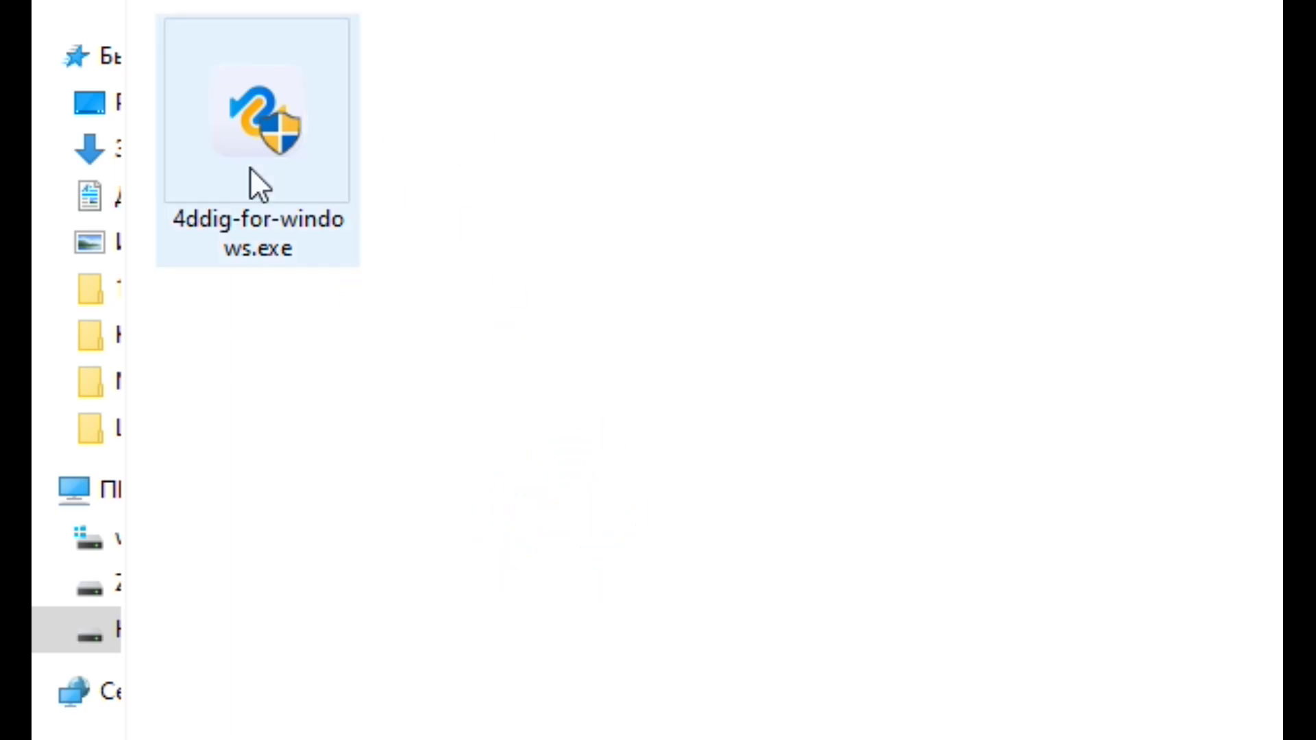
right_click(250, 168)
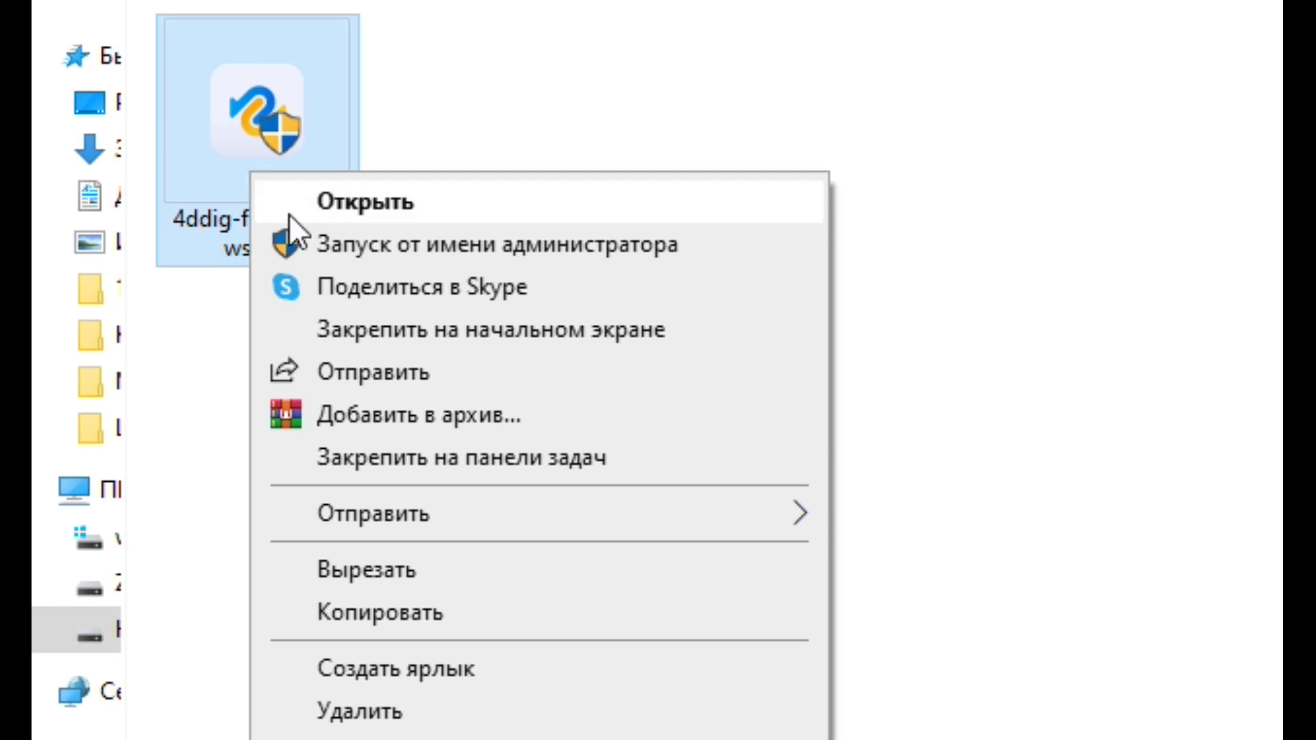
click(323, 236)
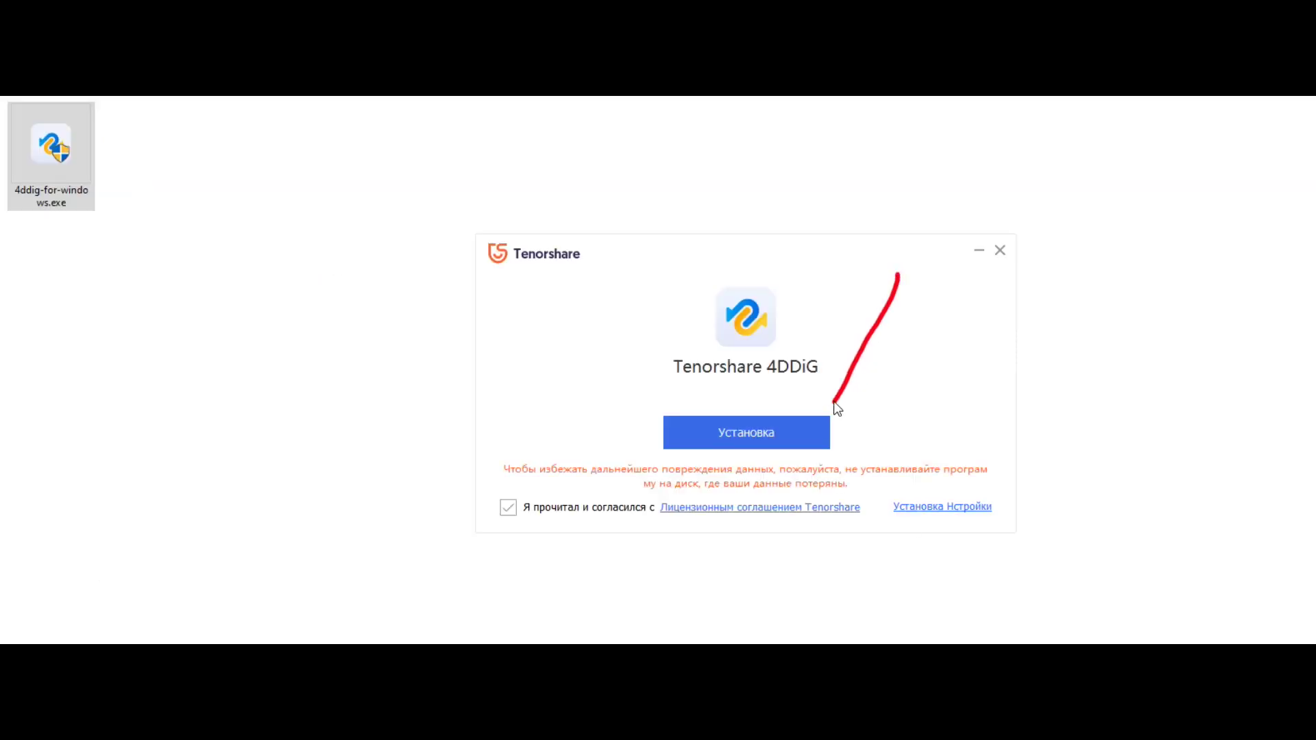
click(767, 435)
mouse_move(733, 485)
mouse_down()
mouse_move(462, 557)
mouse_move(1016, 557)
mouse_move(768, 491)
mouse_up()
mouse_move(977, 377)
mouse_down()
mouse_move(836, 493)
mouse_move(891, 477)
mouse_up()
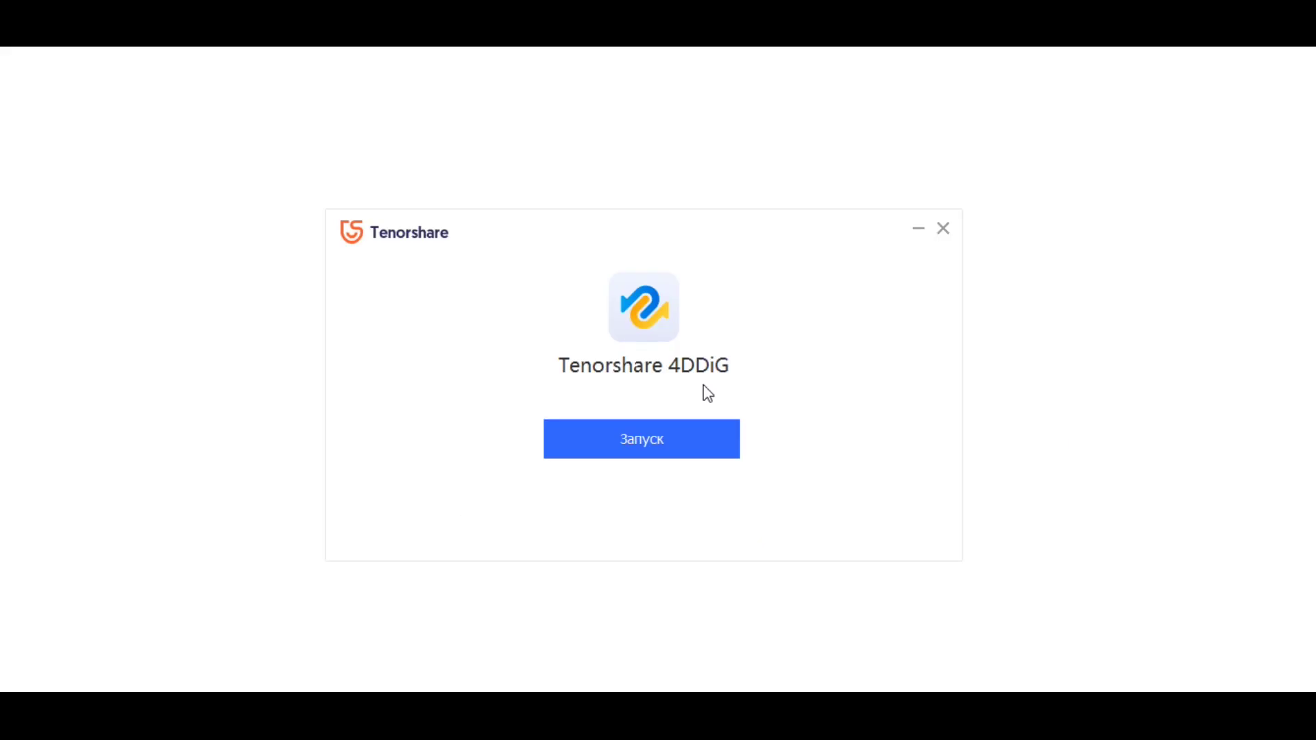
mouse_move(704, 385)
mouse_down()
mouse_move(596, 386)
mouse_move(494, 484)
mouse_move(699, 397)
mouse_up()
mouse_move(858, 258)
mouse_down()
mouse_move(754, 411)
mouse_move(792, 384)
mouse_up()
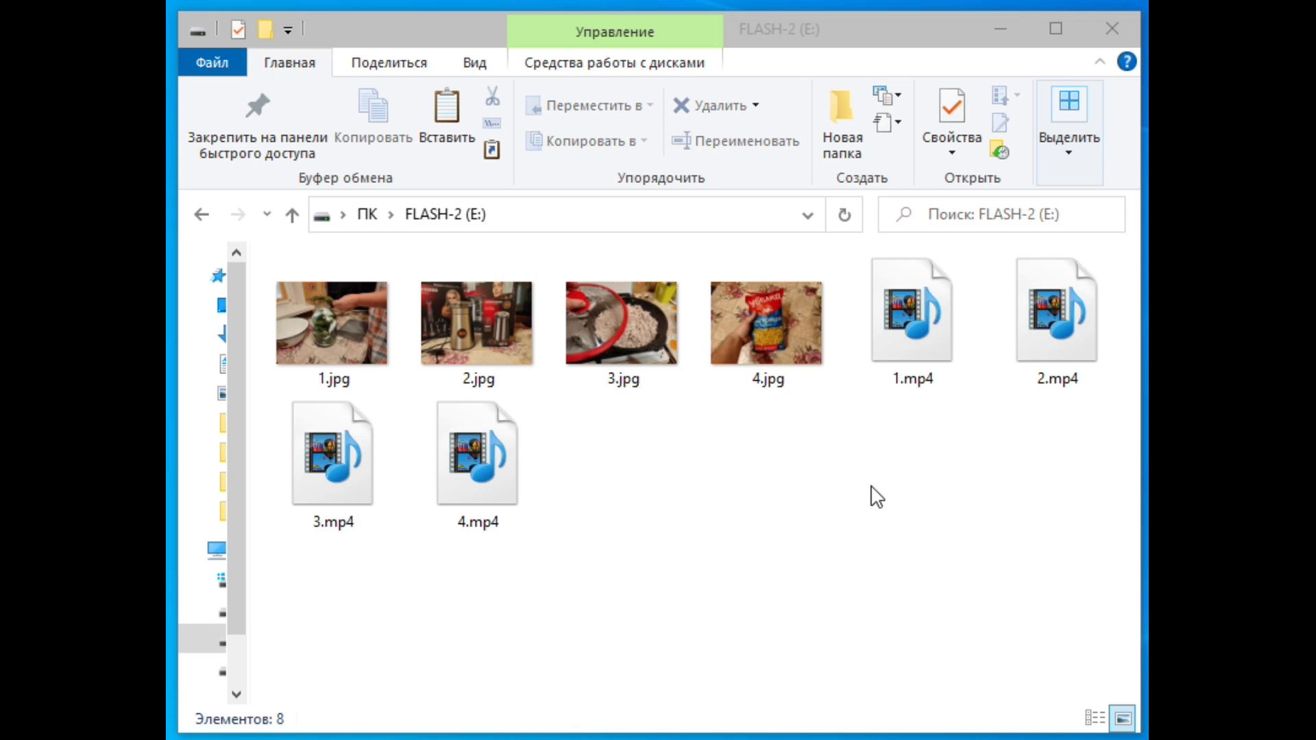
- In File Explorer, quick-format the FLASH-2 (E:) drive with the NTFS file system and 4096-byte allocation units
key(ctrl+a)
click(202, 216)
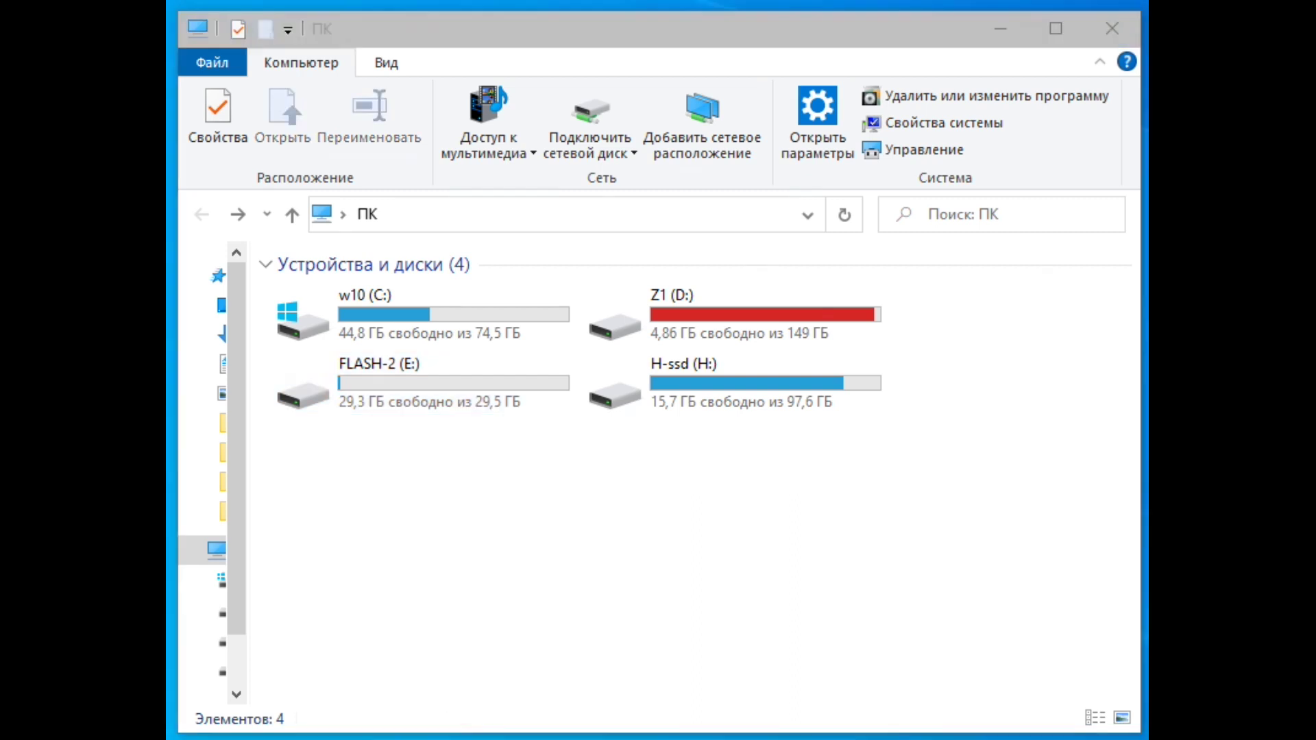
right_click(422, 384)
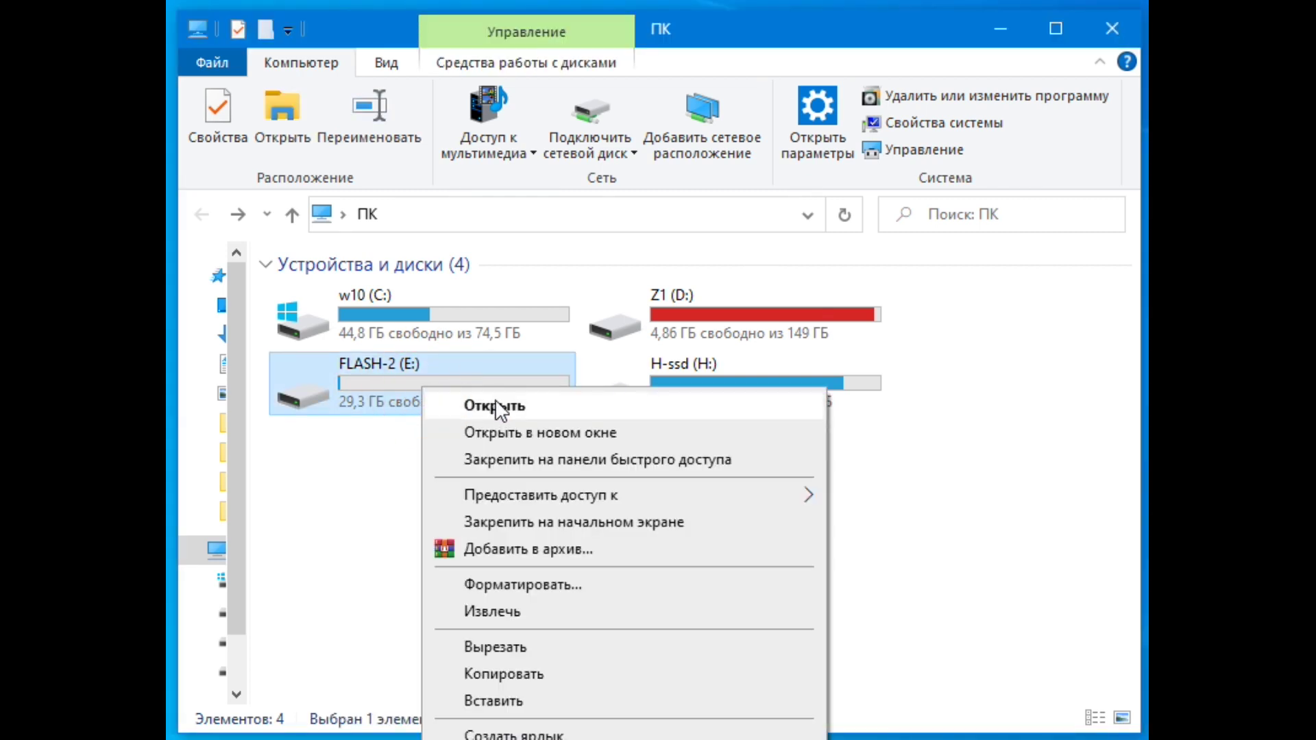
click(488, 584)
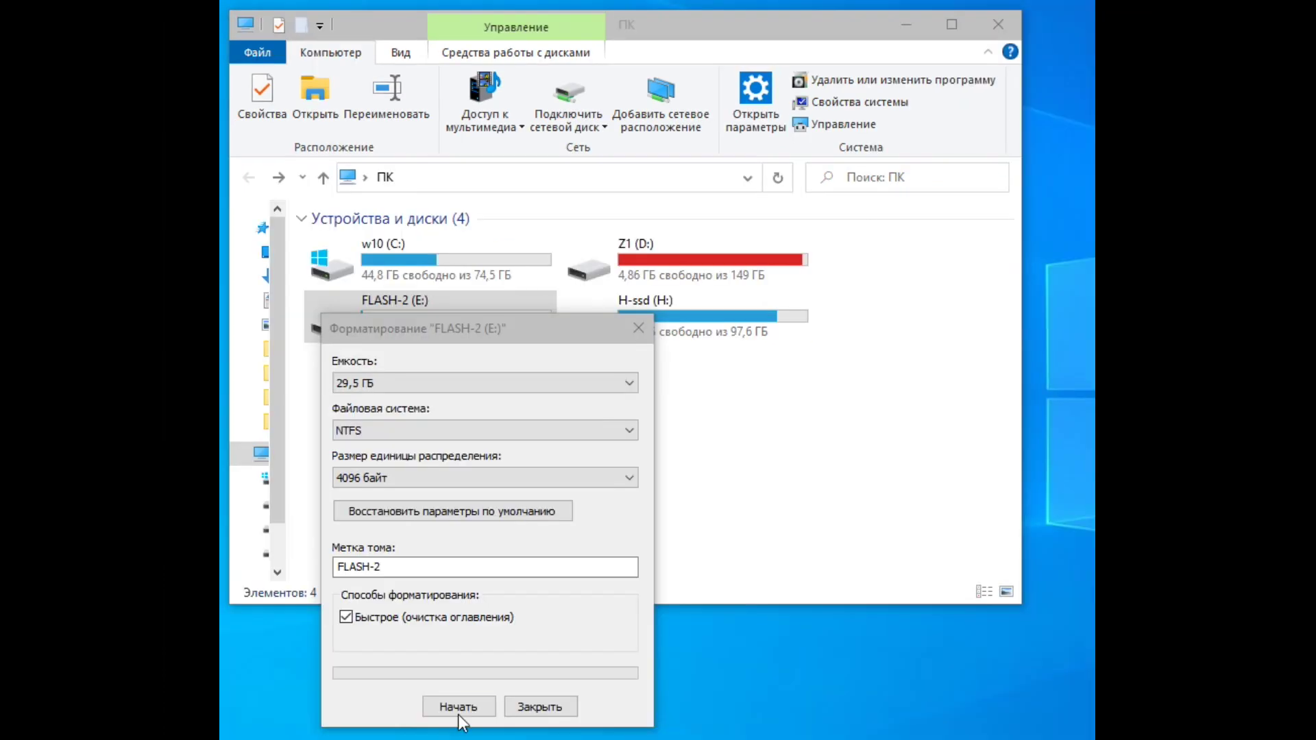
click(458, 707)
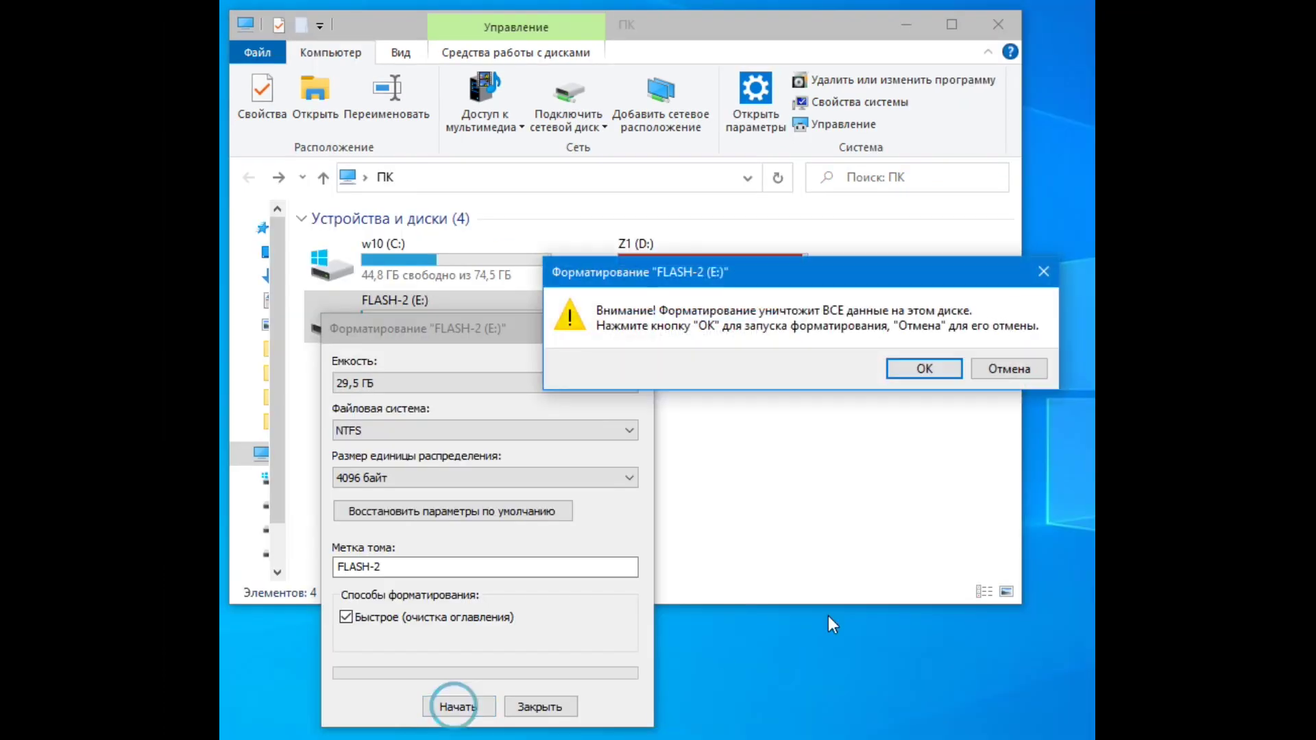
click(936, 370)
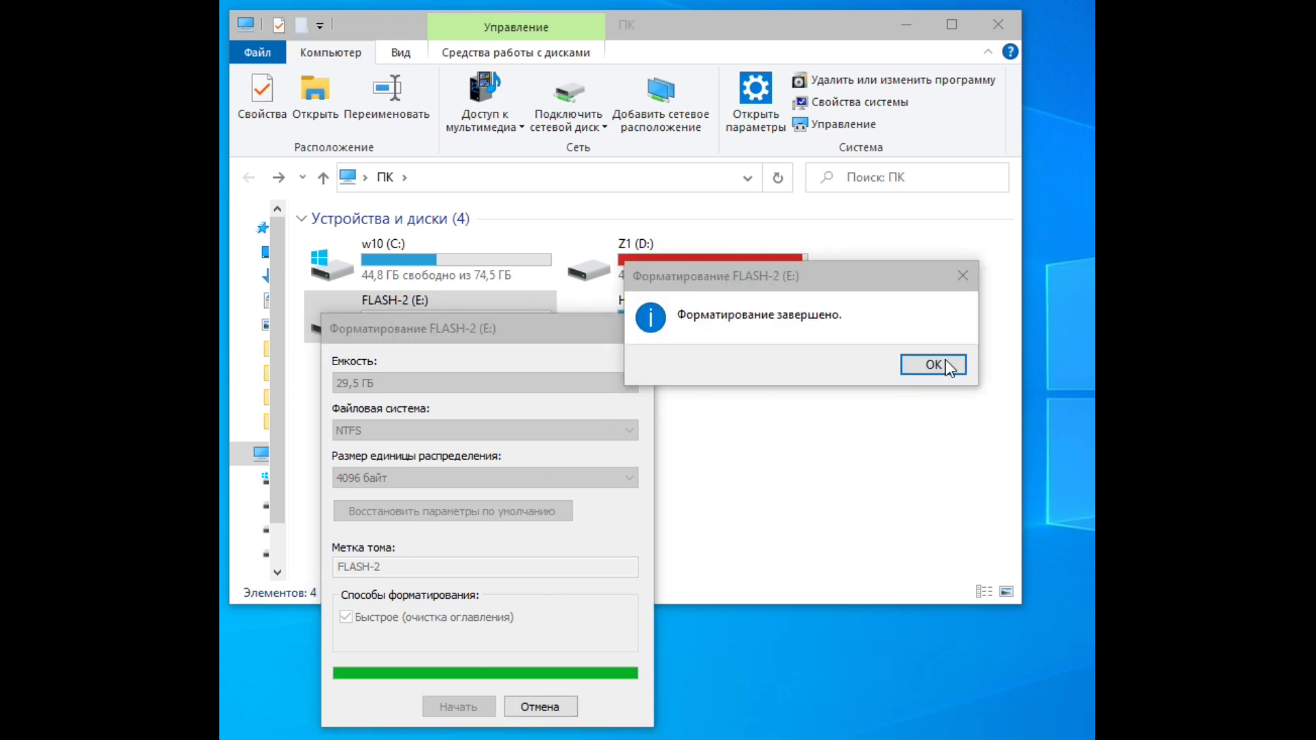
click(922, 368)
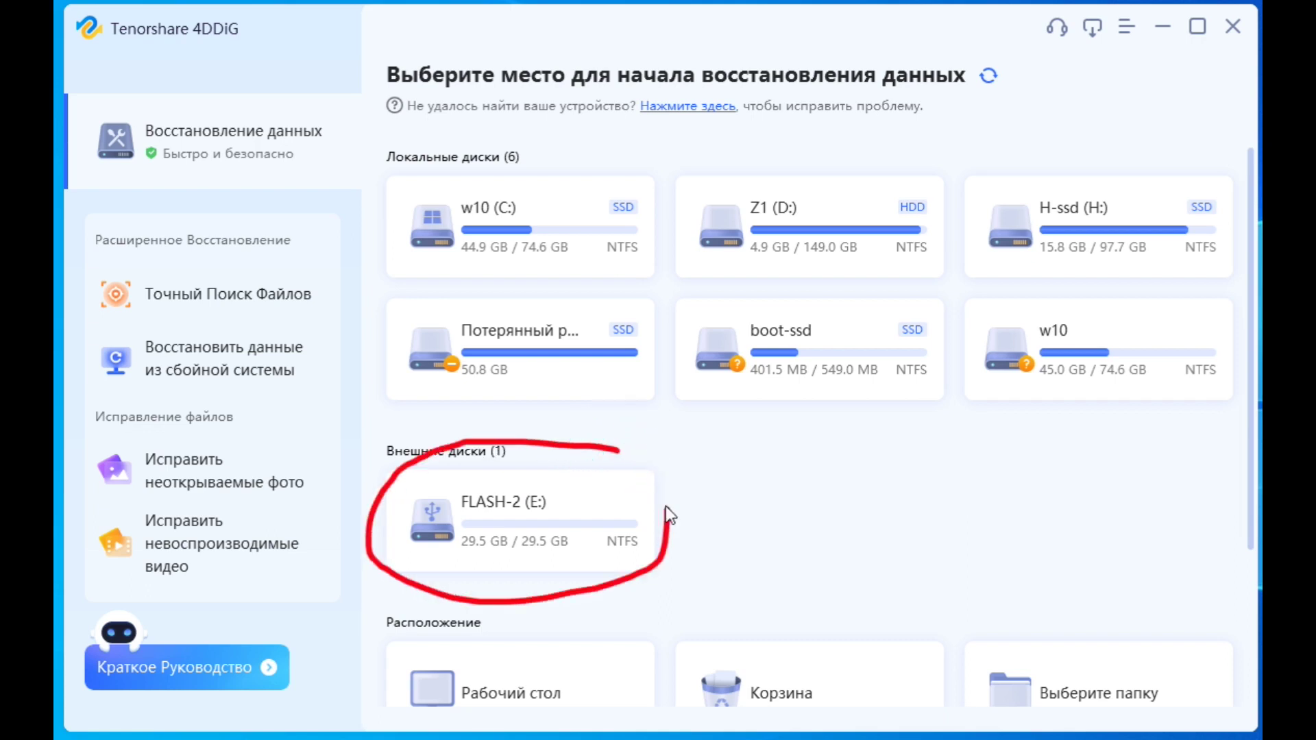
- In Tenorshare 4DDiG, choose the external drive FLASH-2 (E:) and limit the scan to photo and video files
mouse_move(522, 527)
click(517, 521)
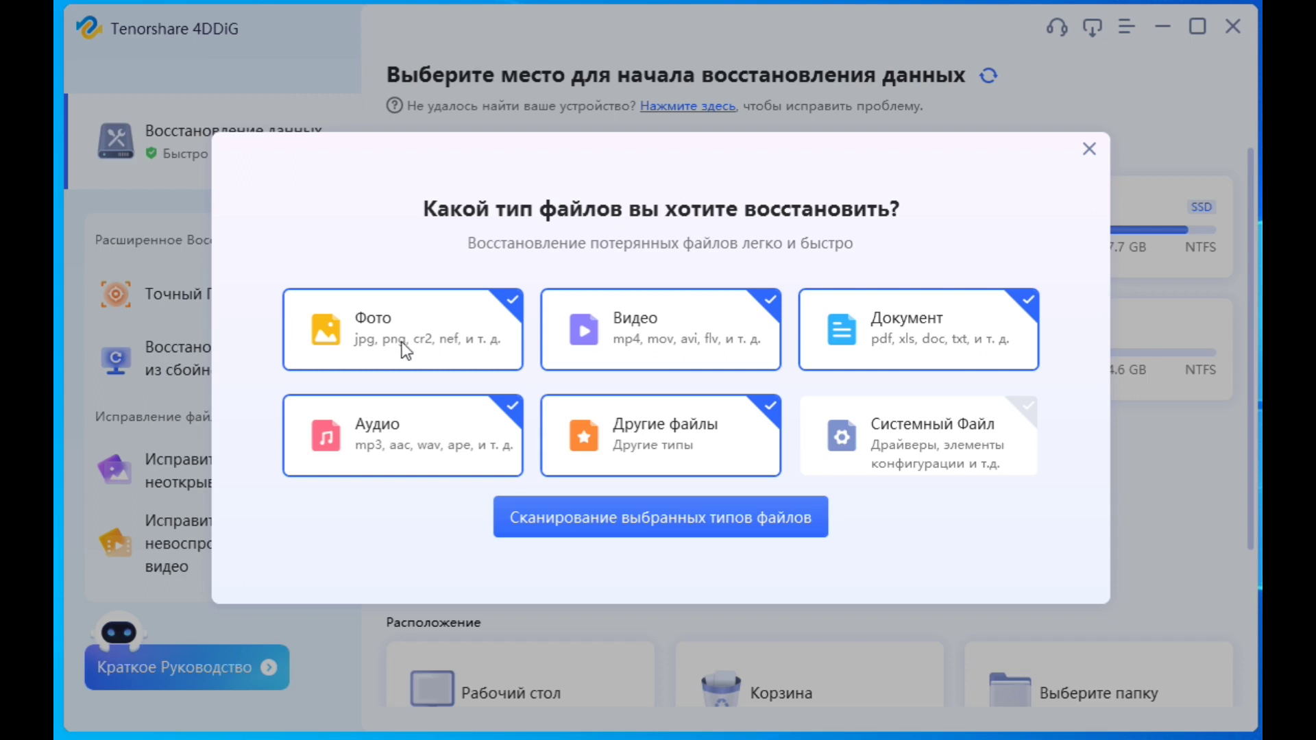
click(913, 334)
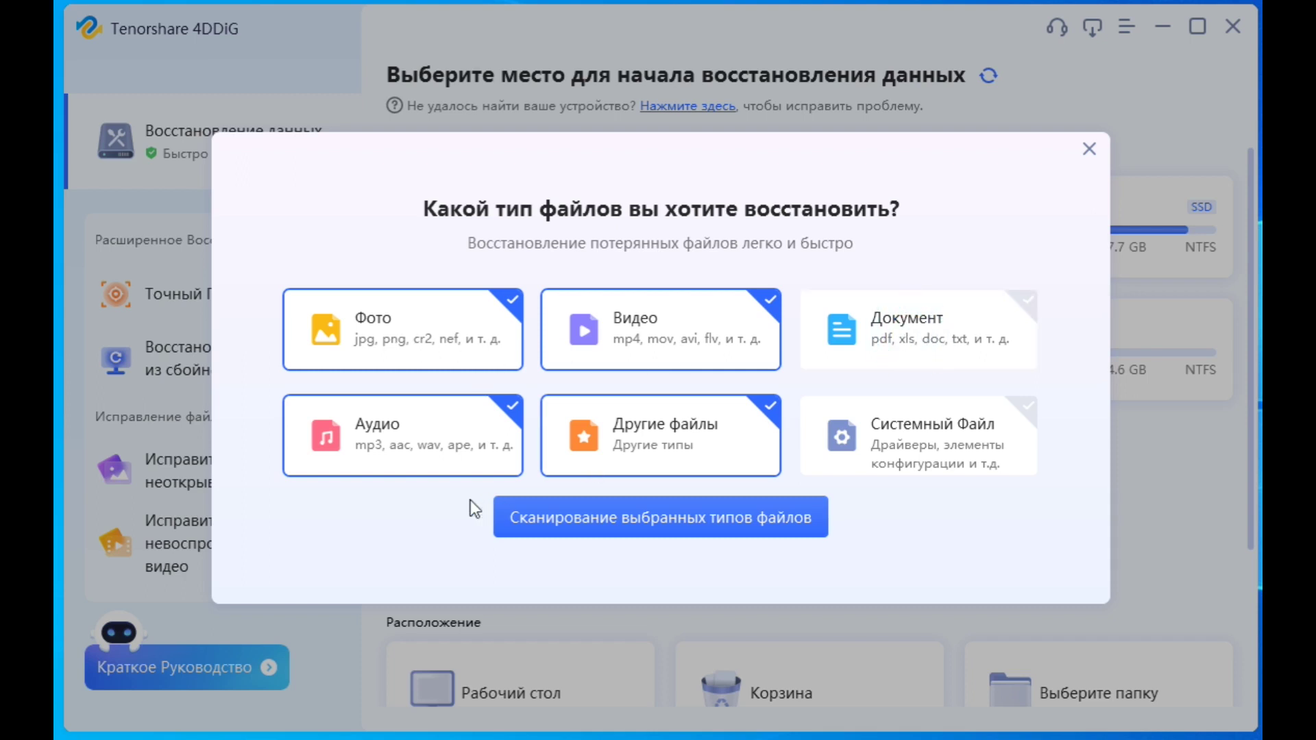
click(433, 452)
click(599, 442)
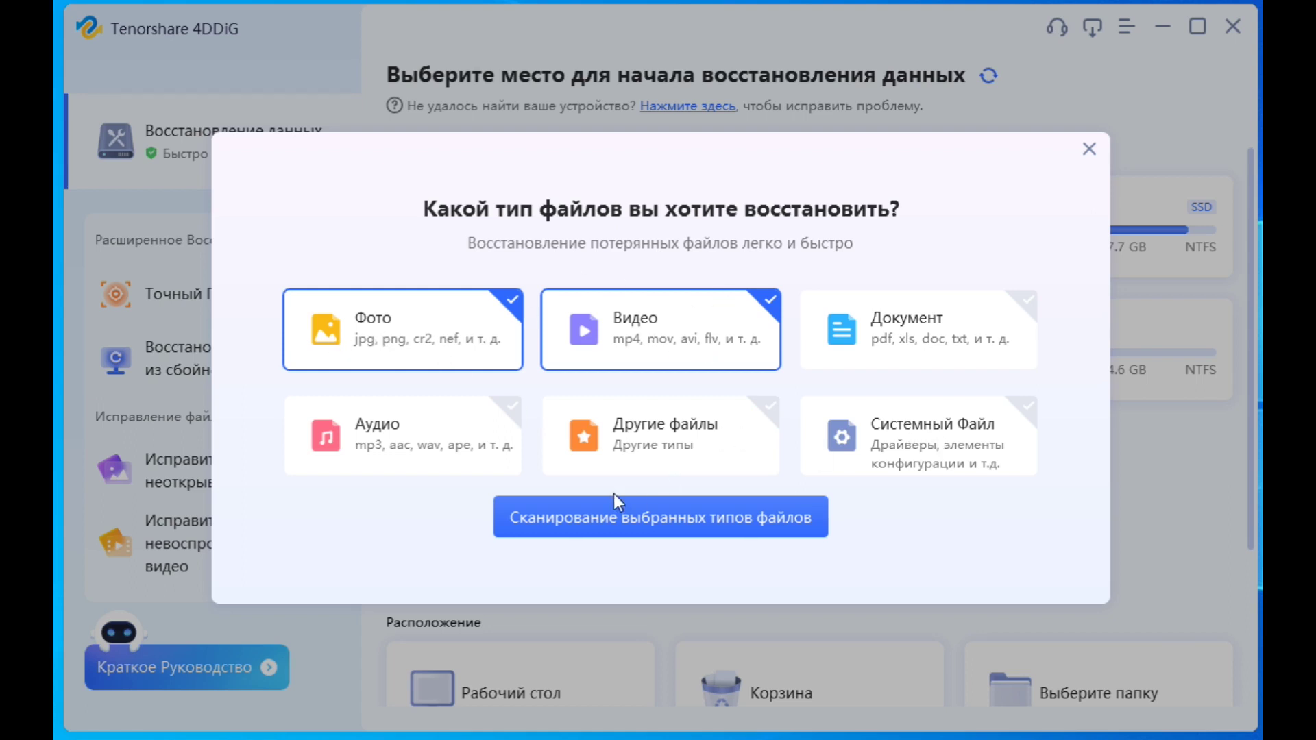
mouse_move(599, 475)
mouse_down()
mouse_move(484, 554)
mouse_move(949, 504)
mouse_move(715, 477)
mouse_up()
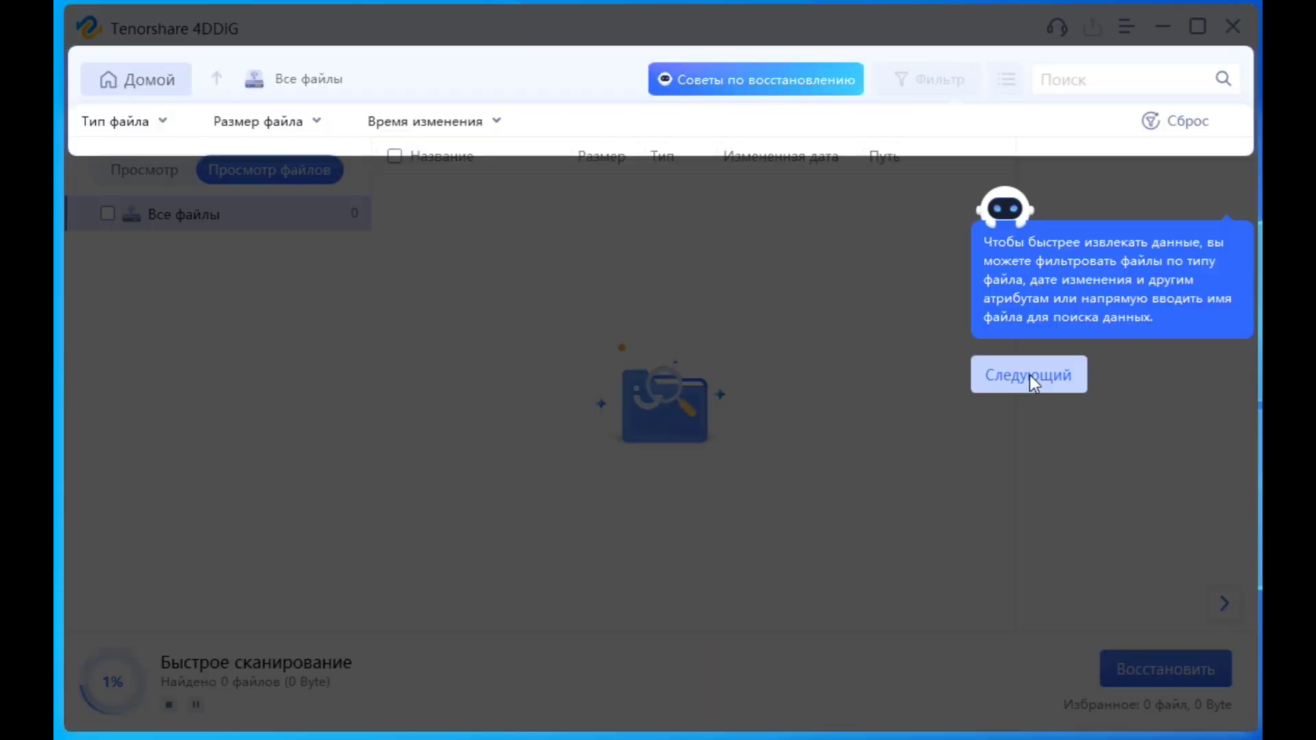
- Go through and dismiss the introductory tips about filtering files and scan progress
click(1029, 376)
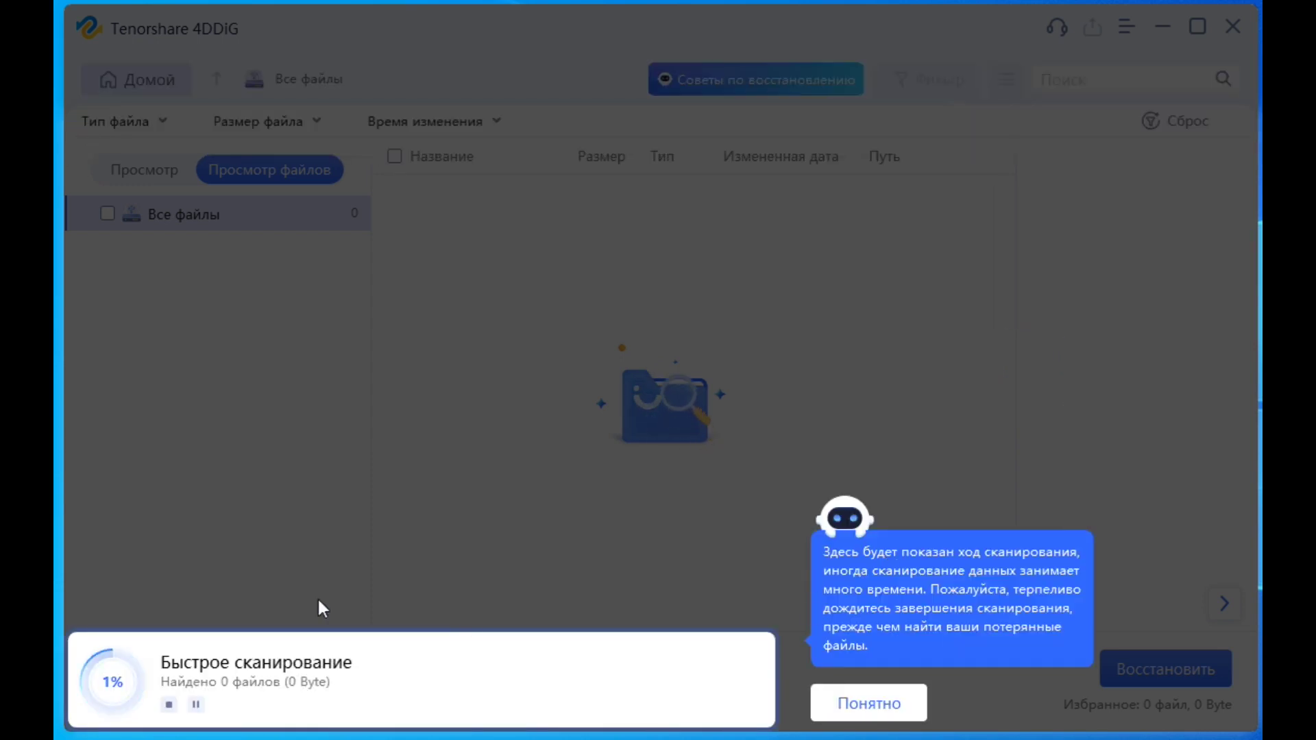
click(856, 705)
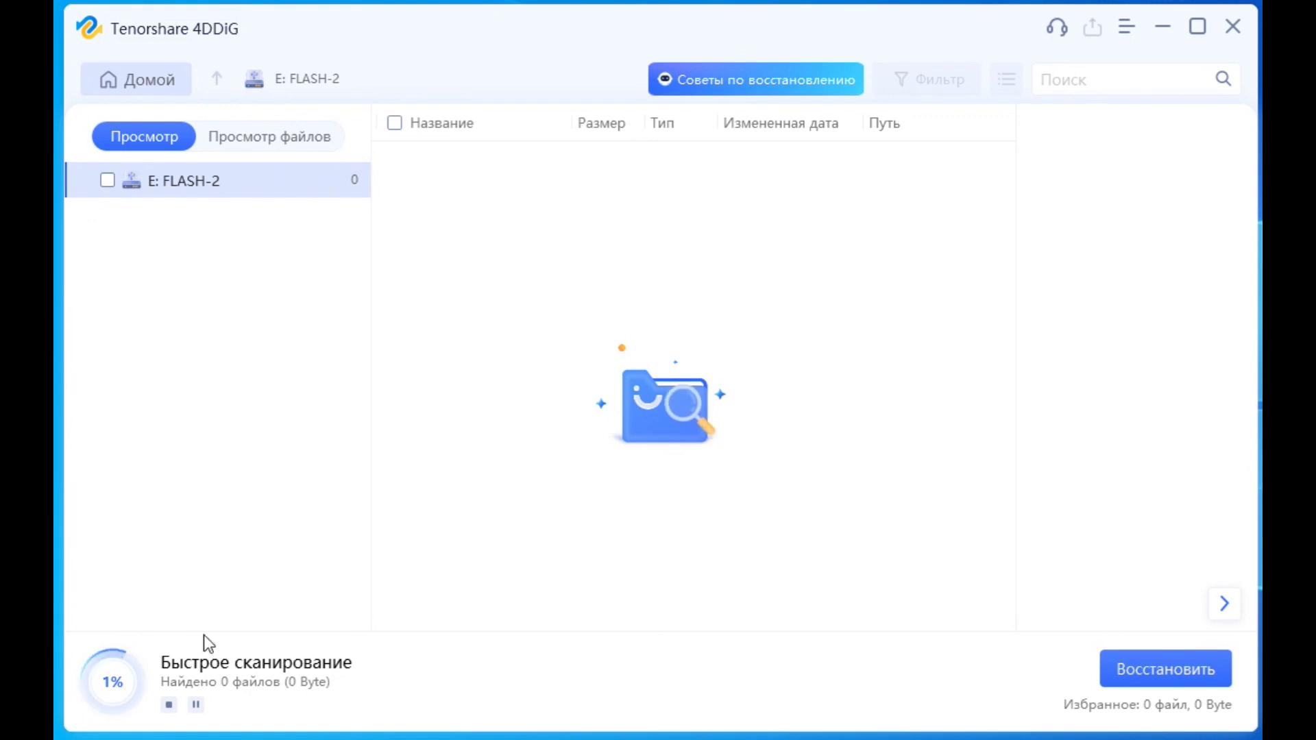
mouse_move(248, 475)
mouse_down()
mouse_move(142, 627)
mouse_move(114, 653)
mouse_move(81, 652)
mouse_move(145, 705)
mouse_move(131, 636)
mouse_up()
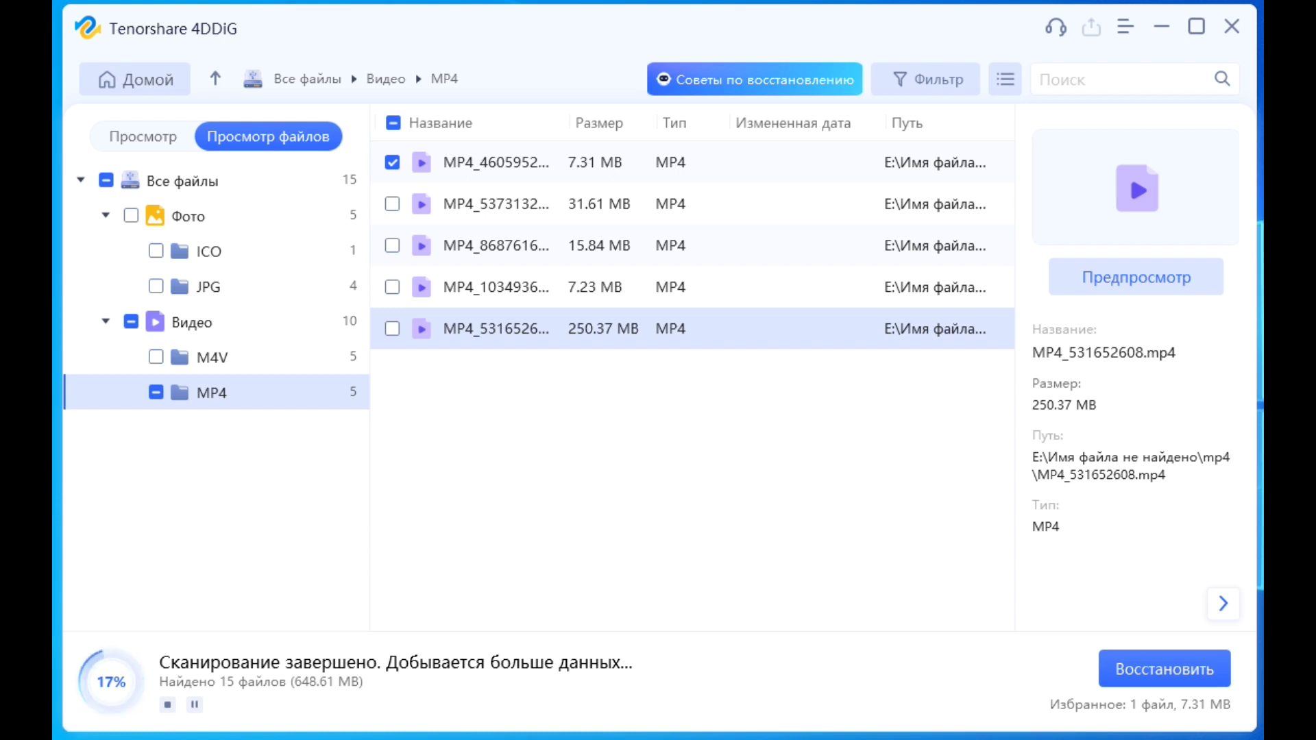
- Stop the running scan of the flash drive and dismiss the file-search tips
click(165, 708)
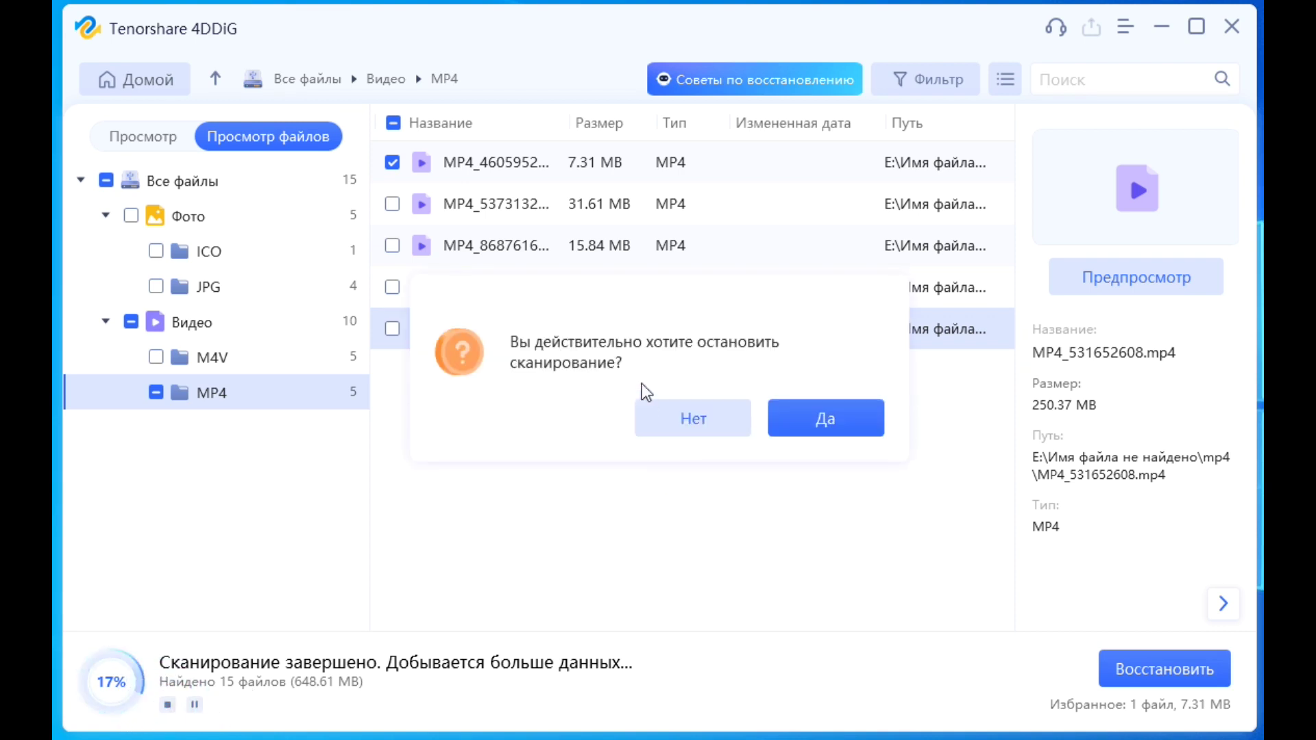
click(795, 422)
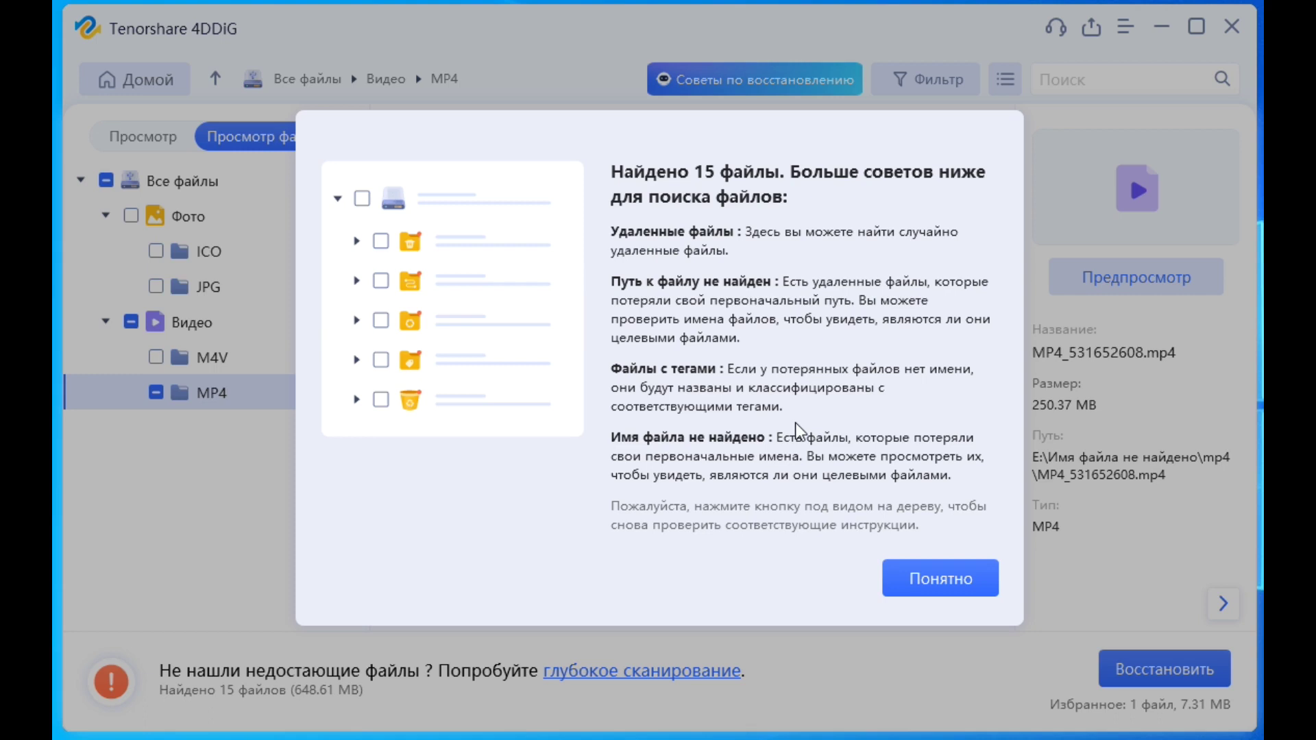
click(956, 576)
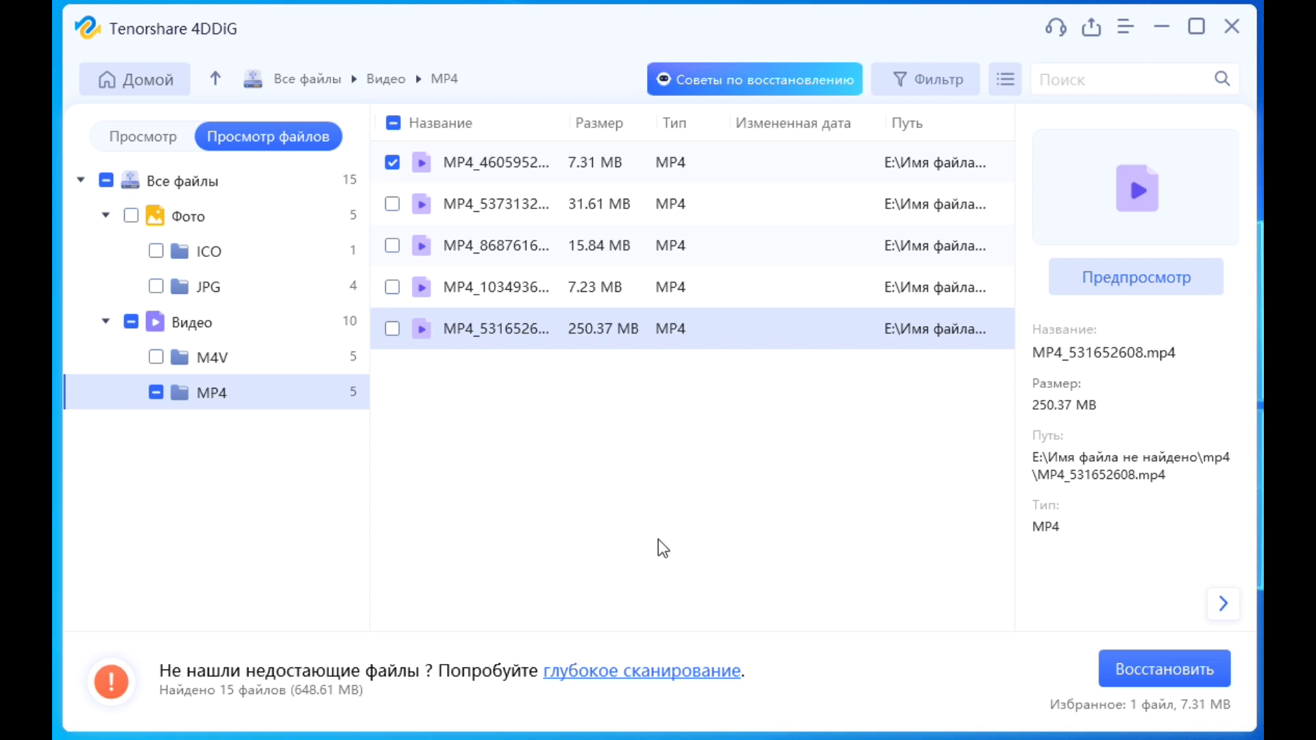
- Mark all found files in the Фото and Видео categories for recovery
key(BackSpace)
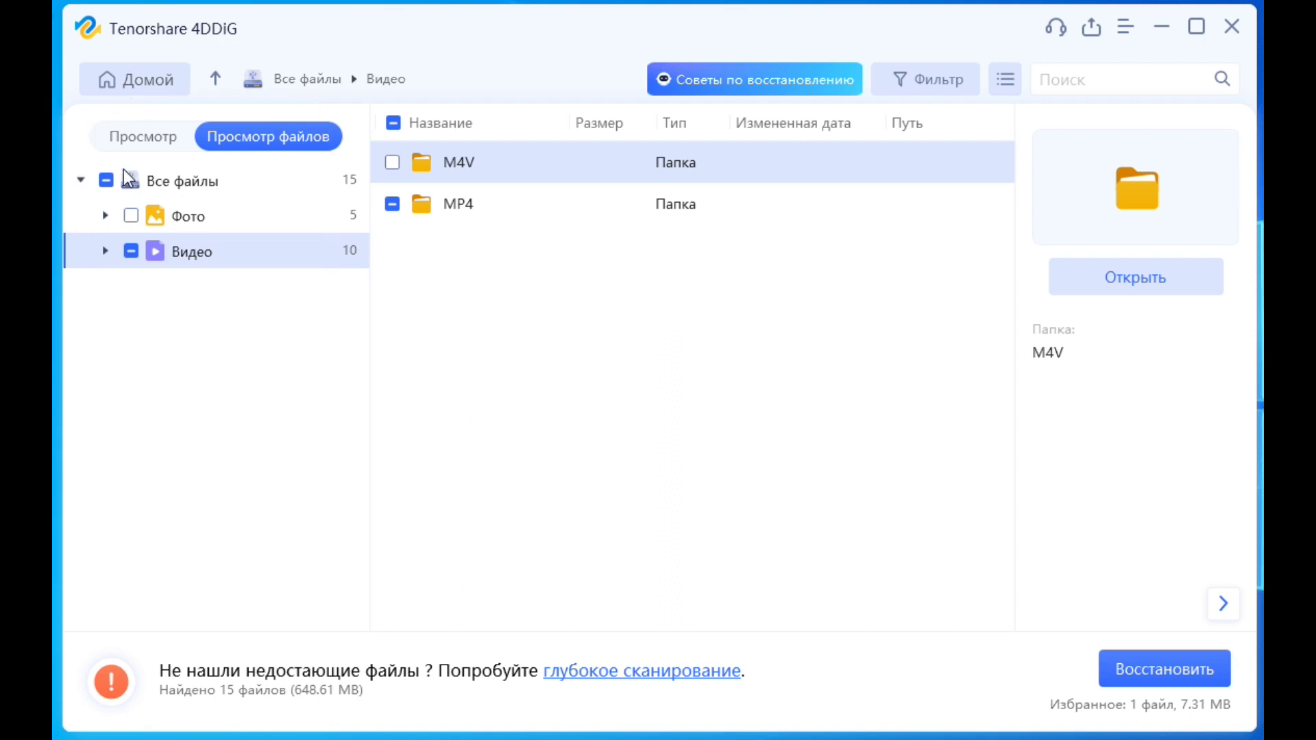
click(130, 217)
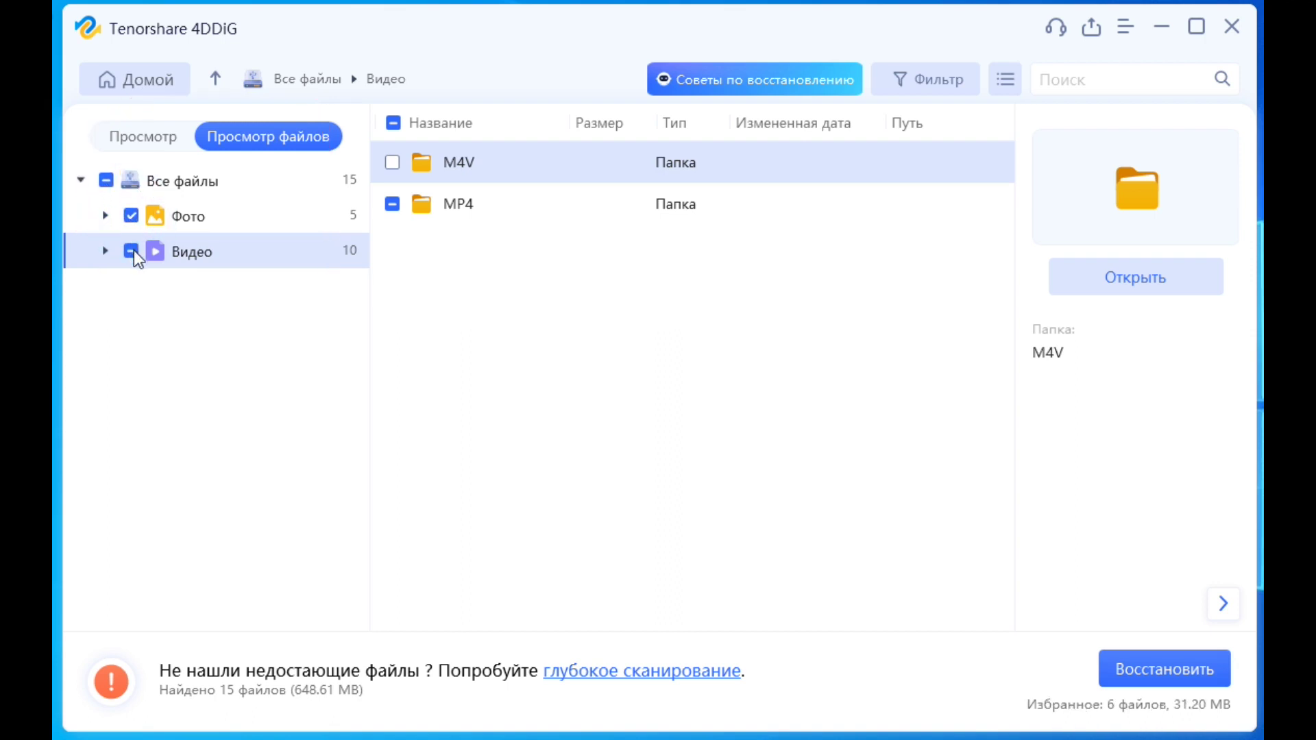
click(134, 250)
mouse_move(1155, 455)
mouse_down()
mouse_move(1151, 442)
mouse_move(1130, 626)
mouse_move(1165, 623)
mouse_move(1136, 633)
mouse_up()
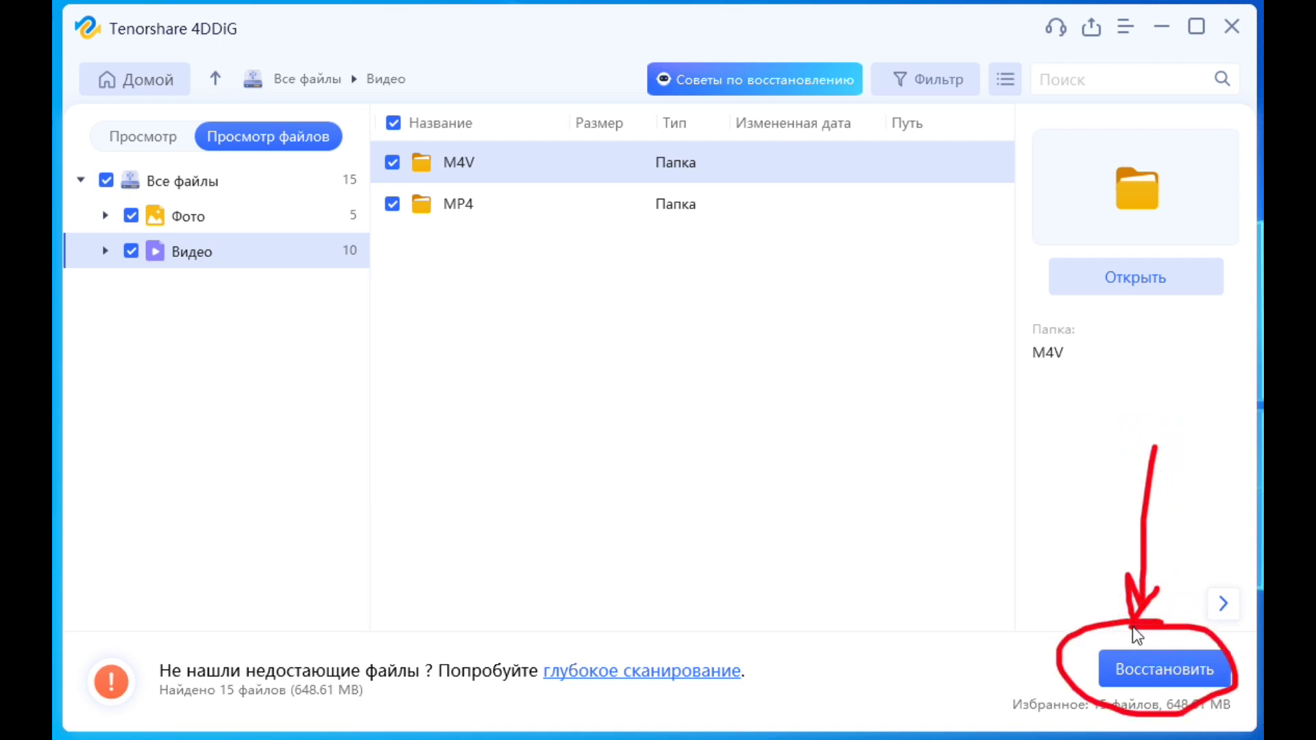
- Recover the marked files to folder 333 on the H-ssd (H:) drive, repairing damaged files during recovery
click(1158, 668)
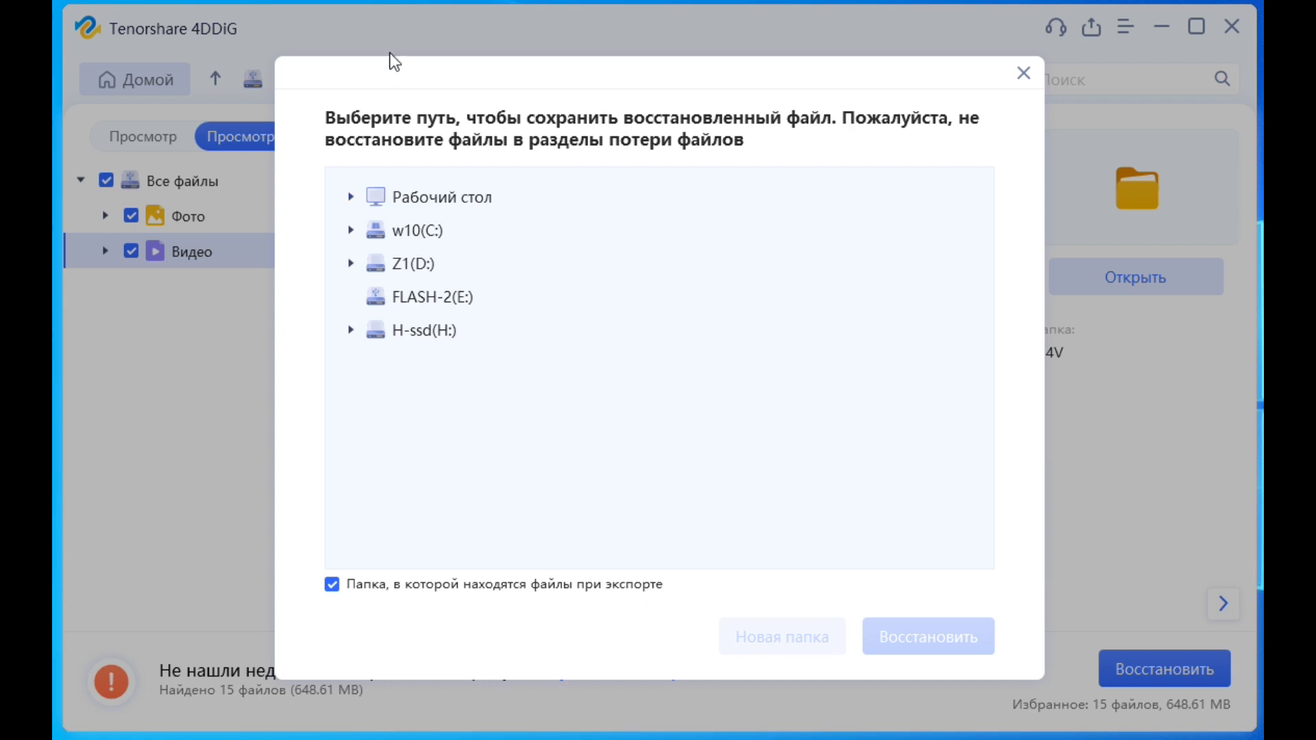
click(351, 331)
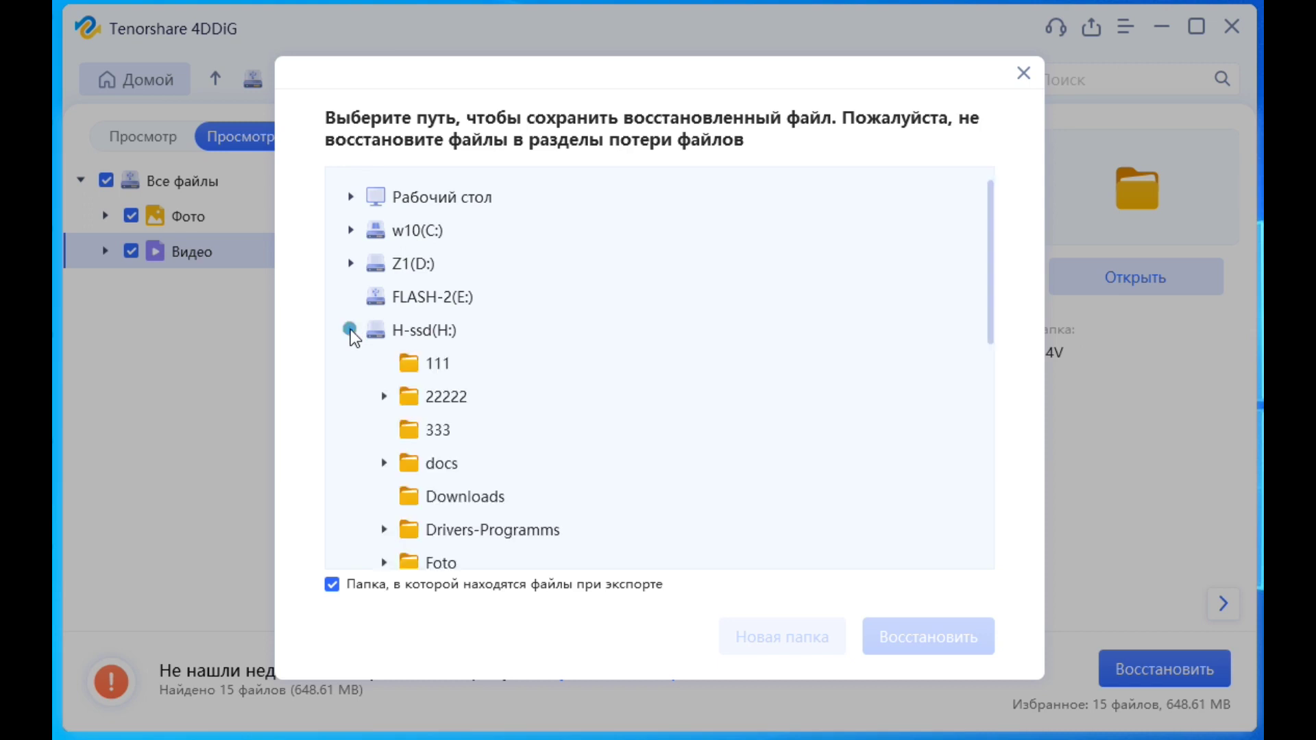
click(433, 439)
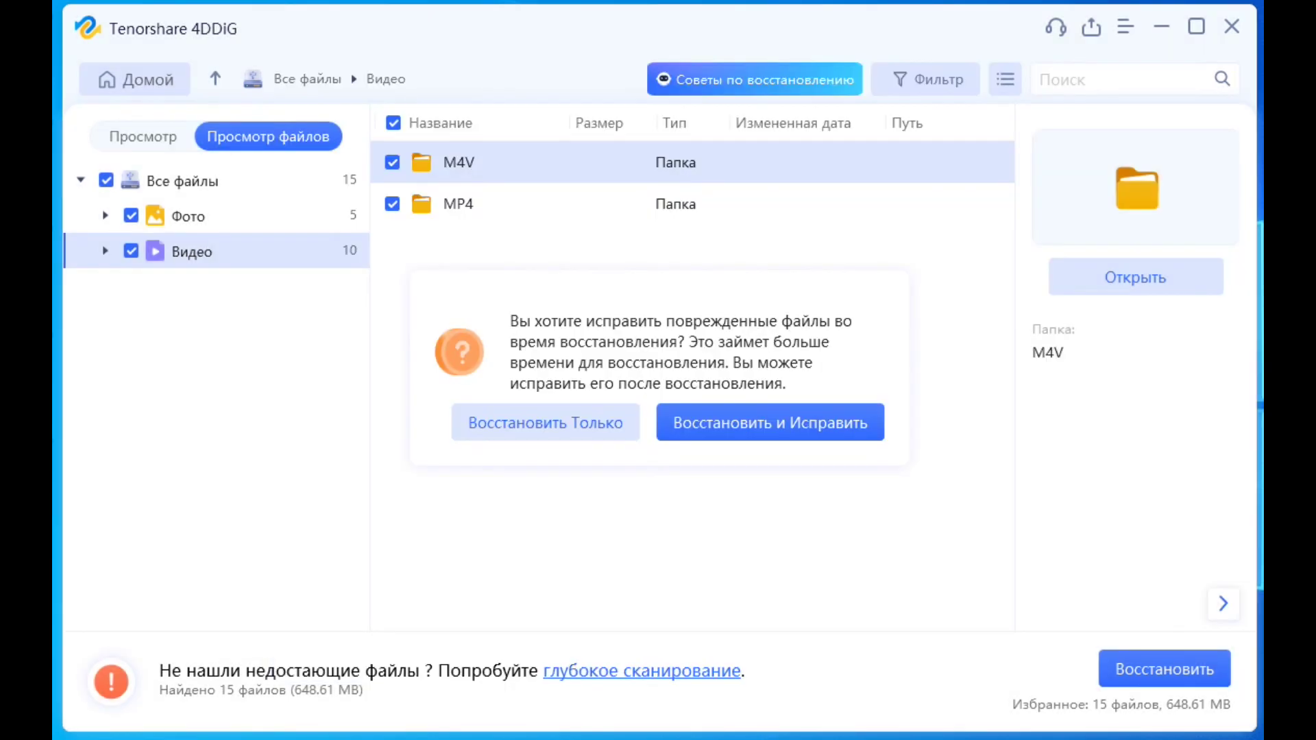
click(771, 435)
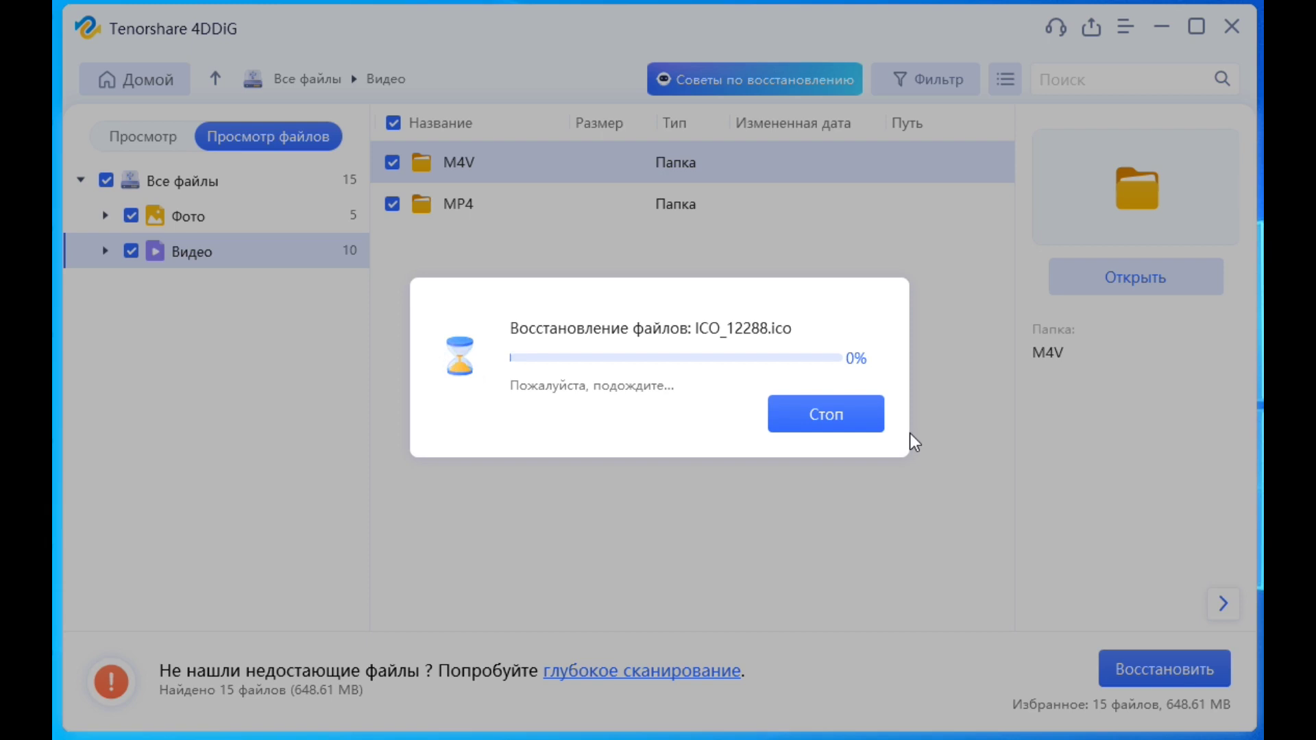
mouse_move(666, 250)
mouse_down()
mouse_move(385, 326)
mouse_move(919, 464)
mouse_move(636, 233)
mouse_up()
drag(924, 182, 865, 297)
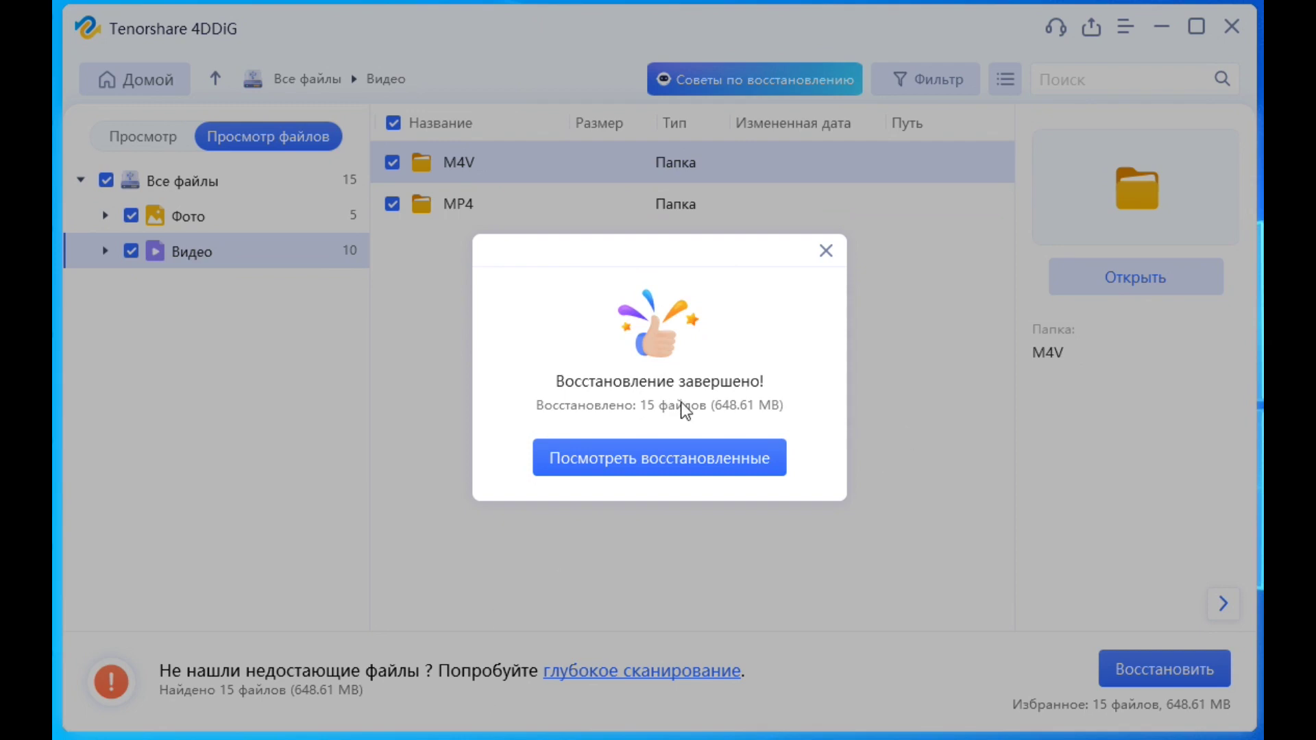
- Open the recovered files' folder, go to the JPG folder inside Фото, and display its contents as large icons
mouse_move(456, 439)
mouse_down()
mouse_move(479, 494)
mouse_move(831, 435)
mouse_up()
click(626, 463)
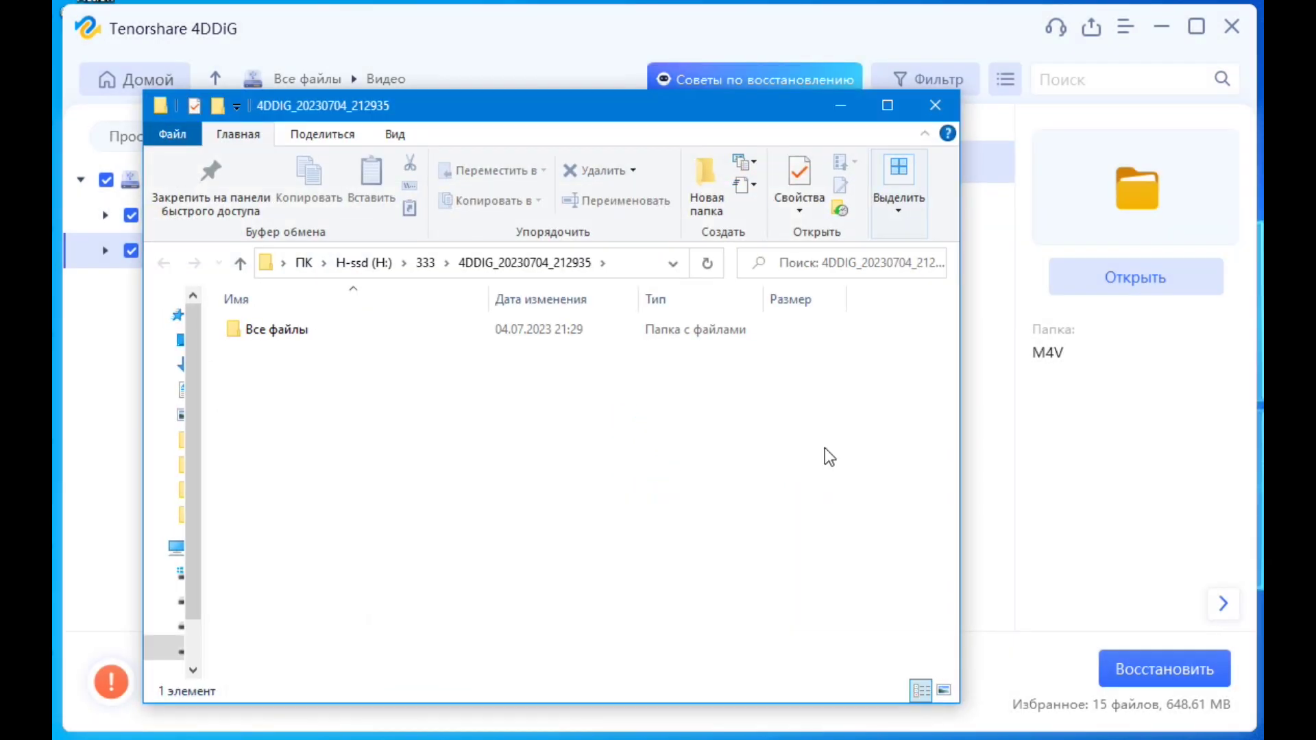
double_click(265, 333)
double_click(170, 196)
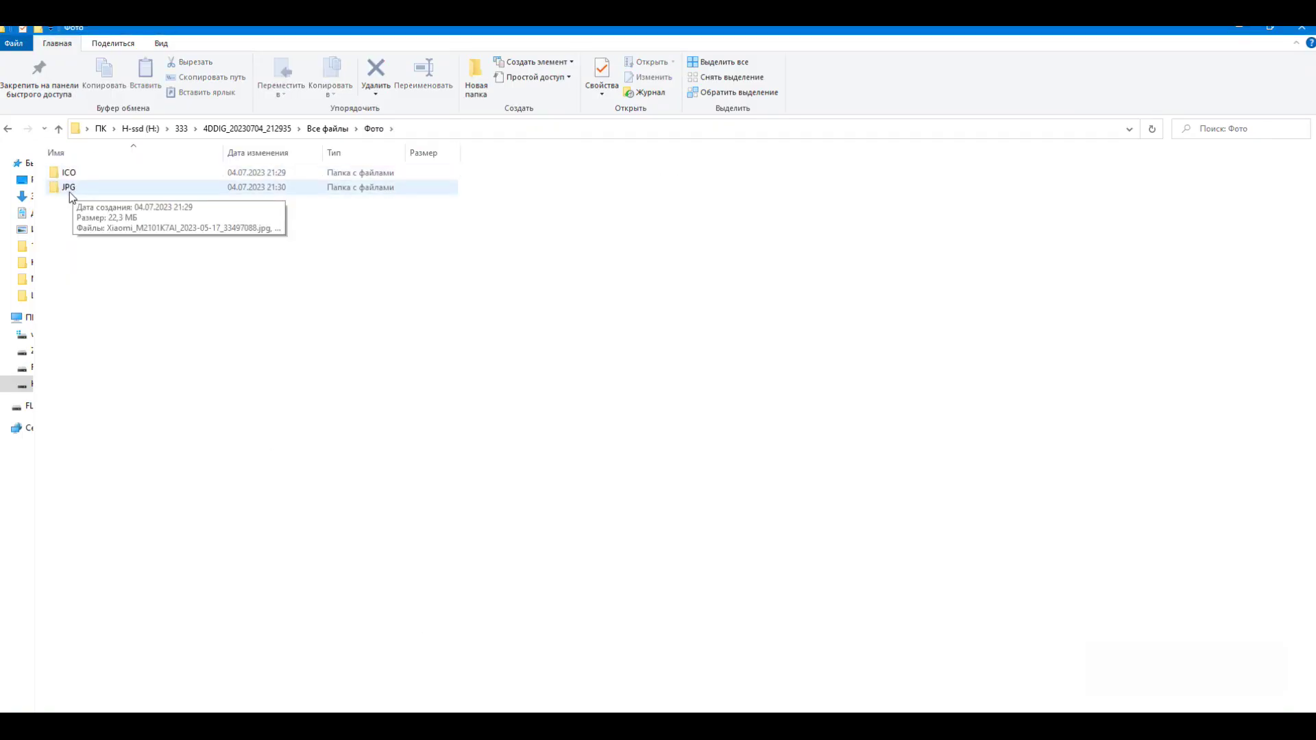
key(ctrl+shift+2)
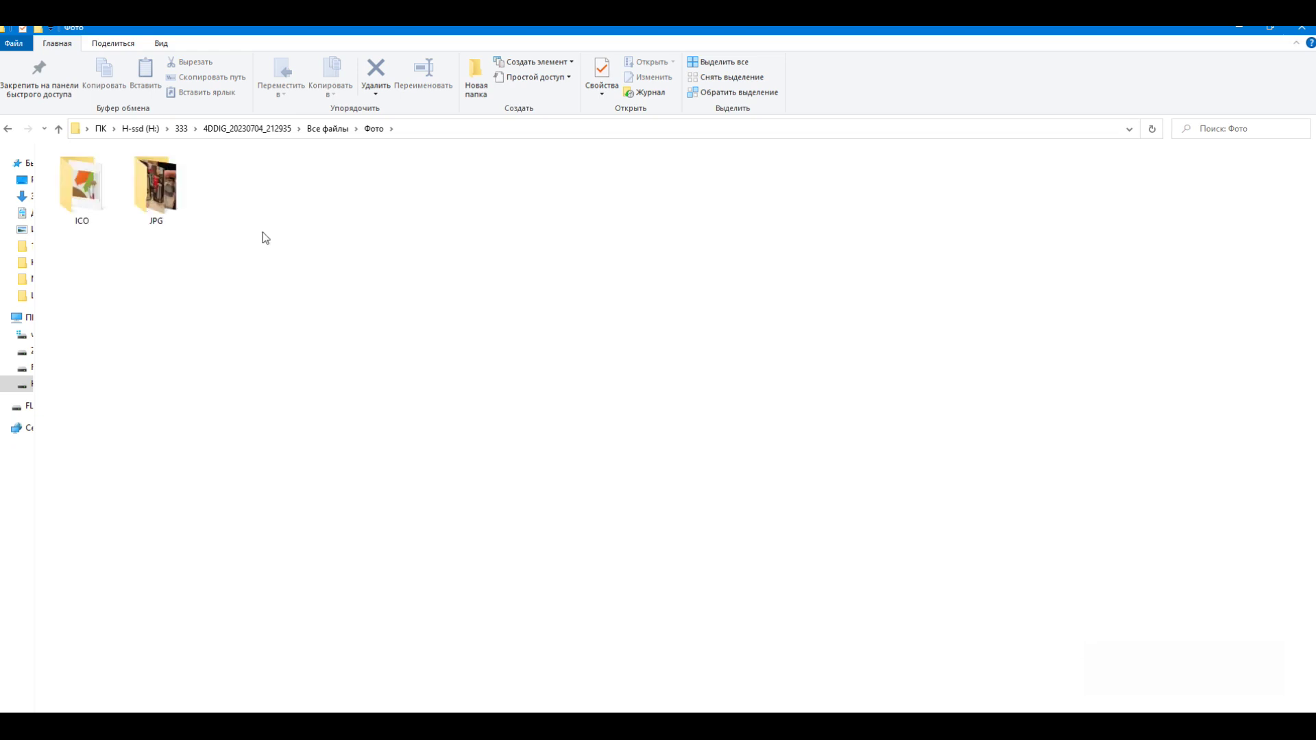
double_click(160, 196)
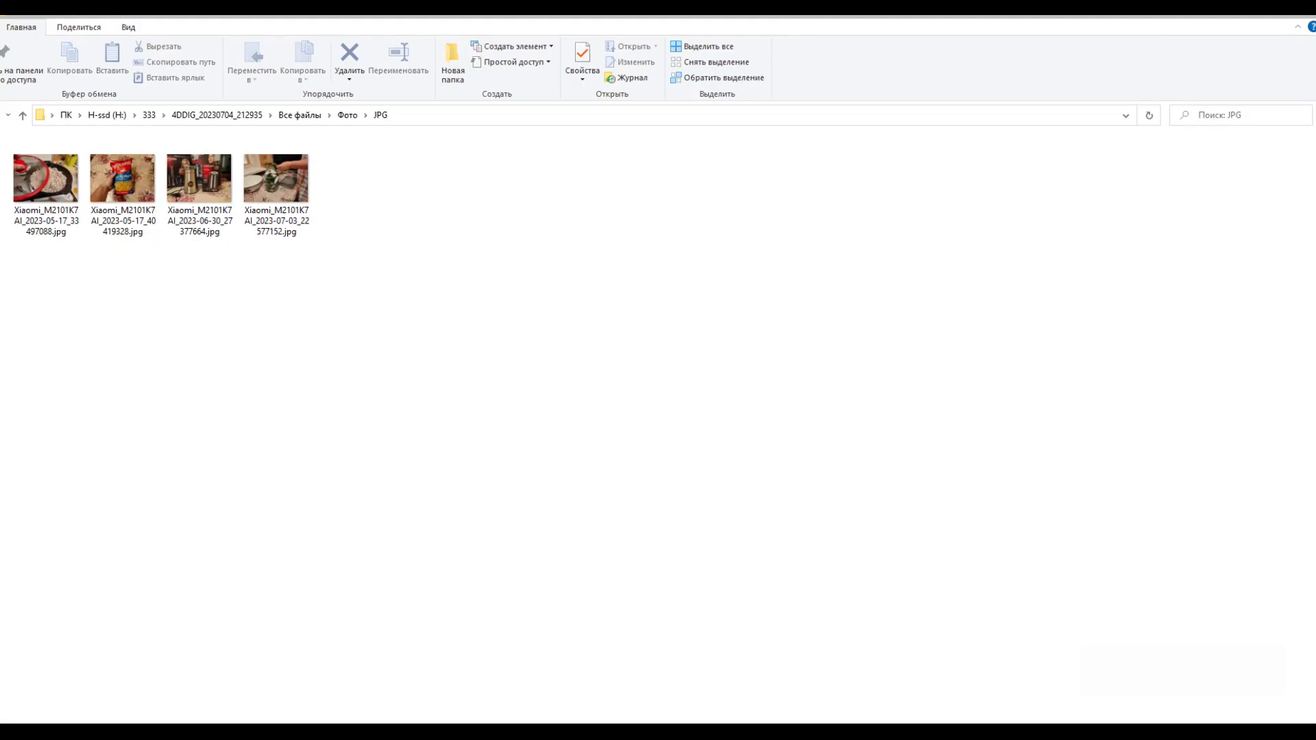
- View the four recovered JPG photos one after another in the maximized photo viewer, starting with the first, and close it
double_click(56, 195)
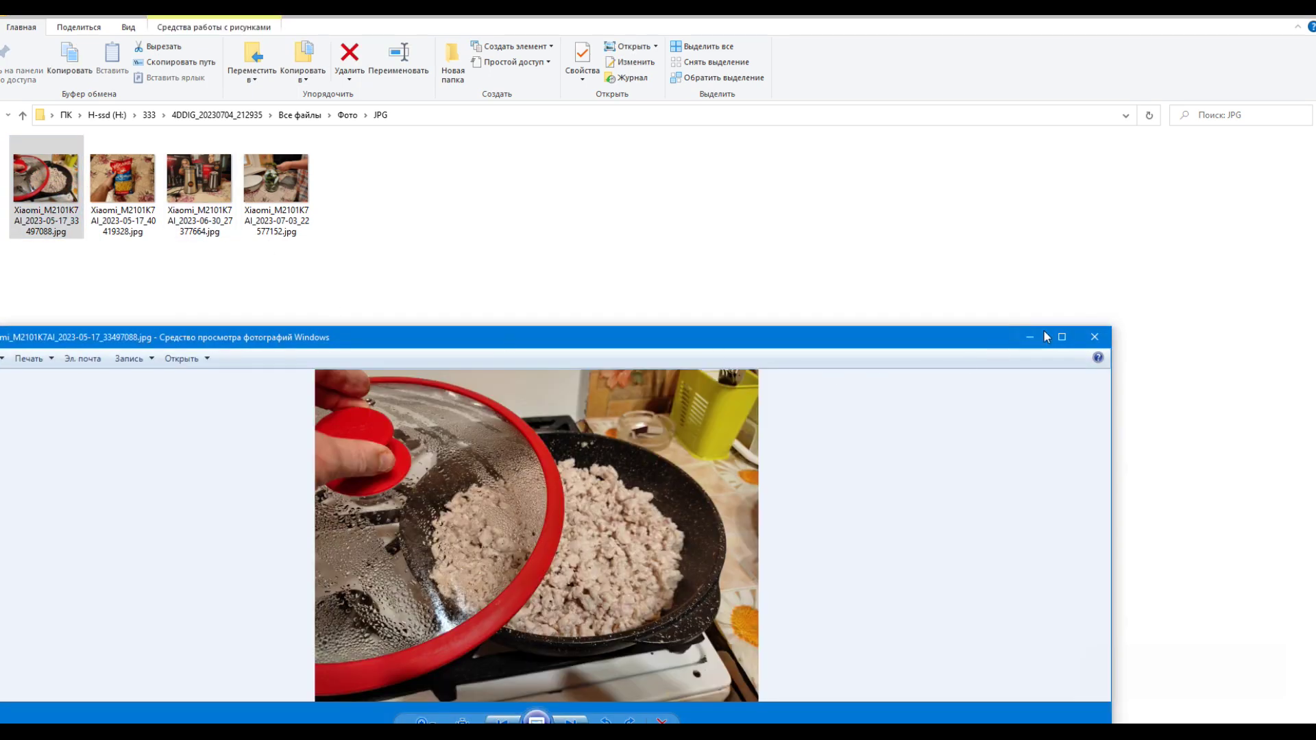
click(1061, 336)
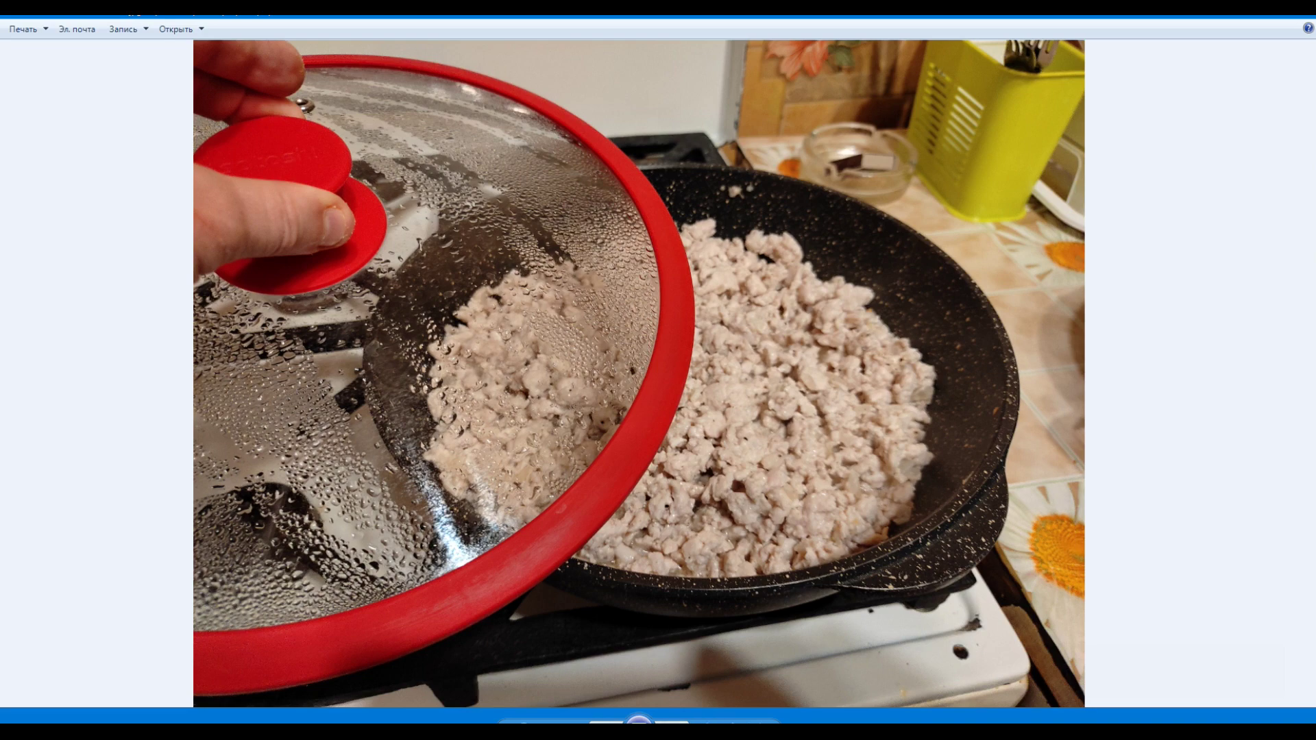
key(Right)
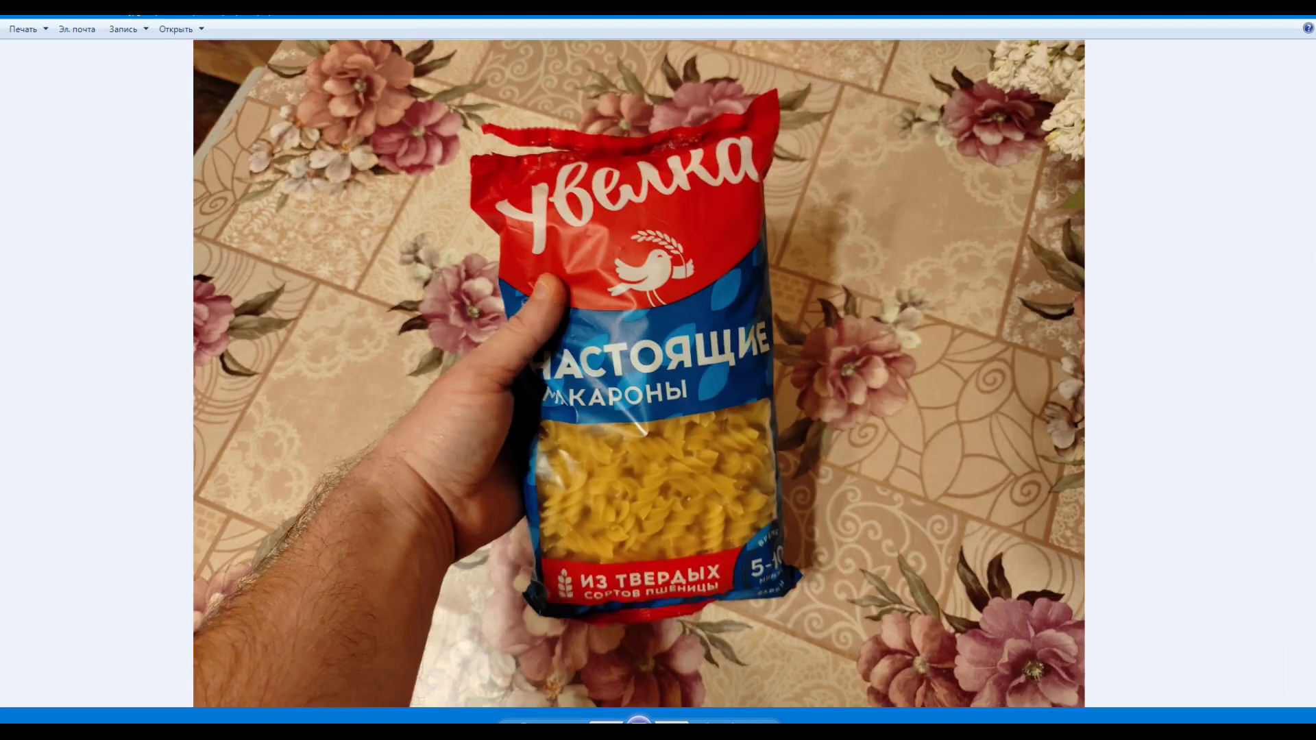
key(Right)
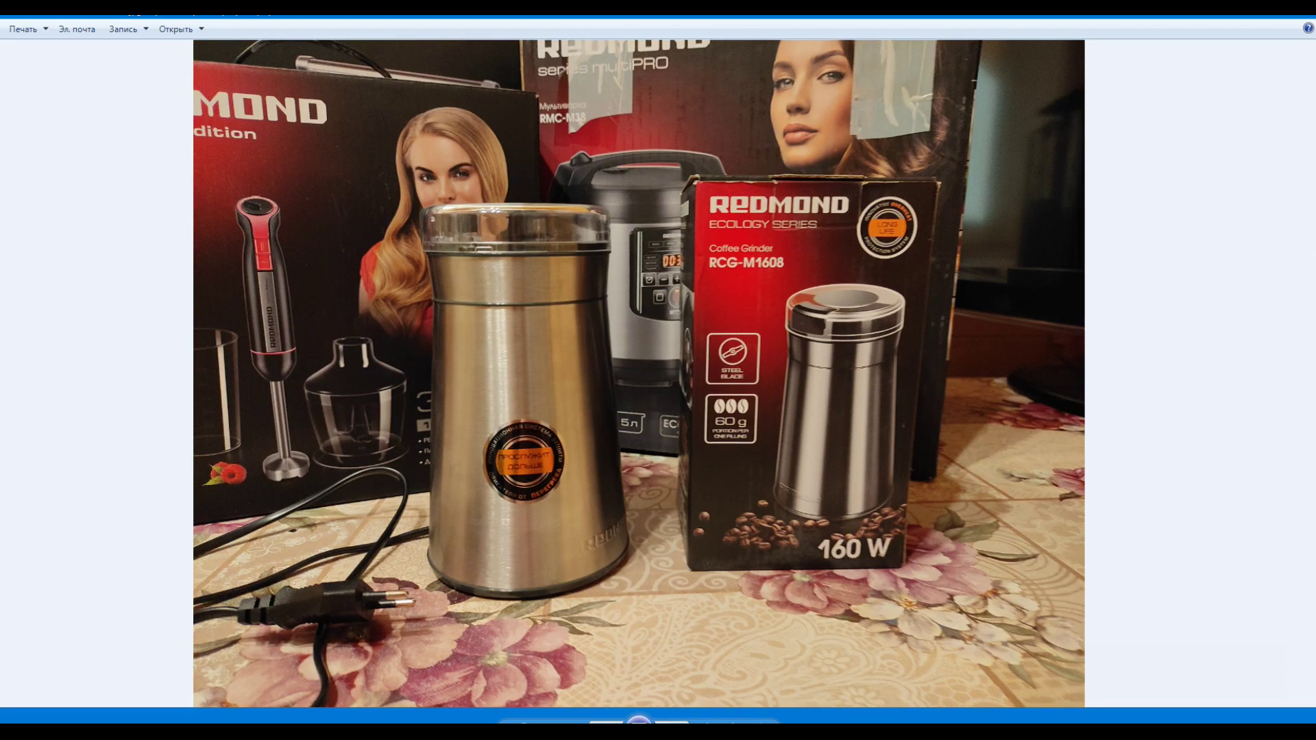
key(Right)
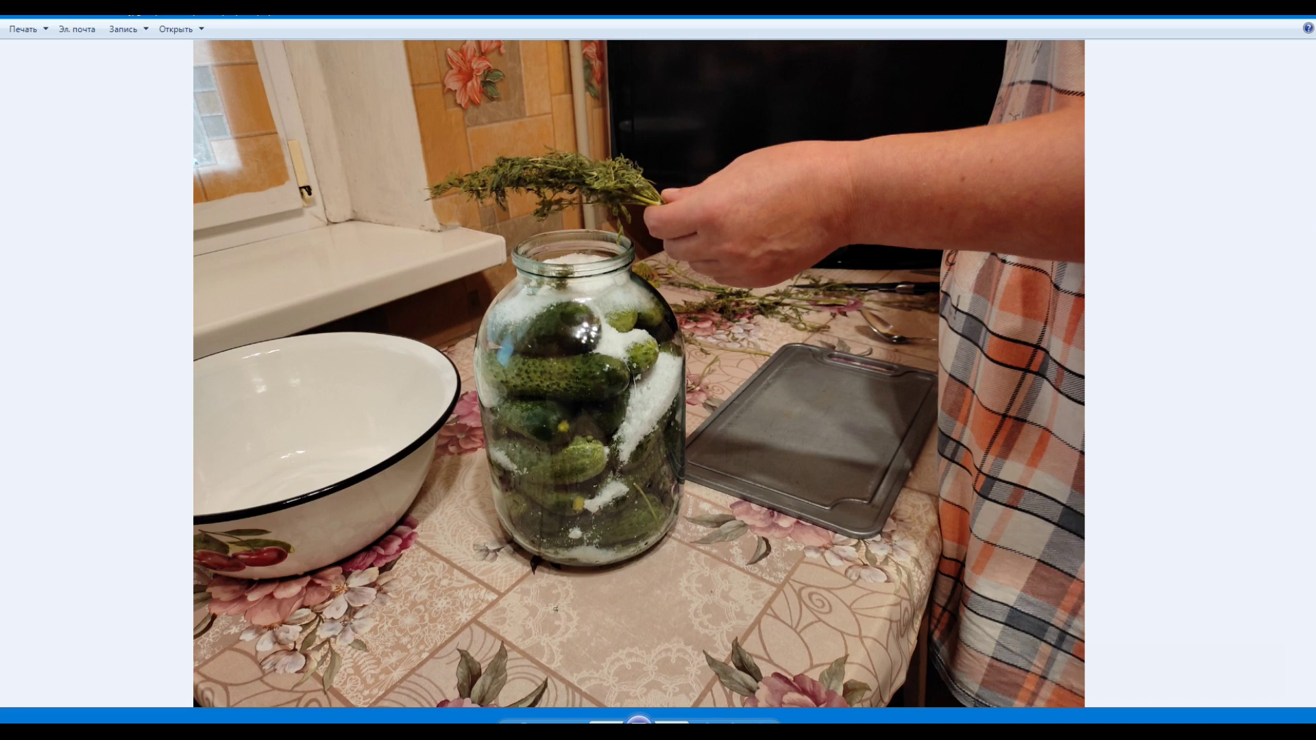
key(alt+F4)
- Go back to the Все файлы folder and open the MP4 folder inside Видео, showing the folders as large icons
key(alt+Up)
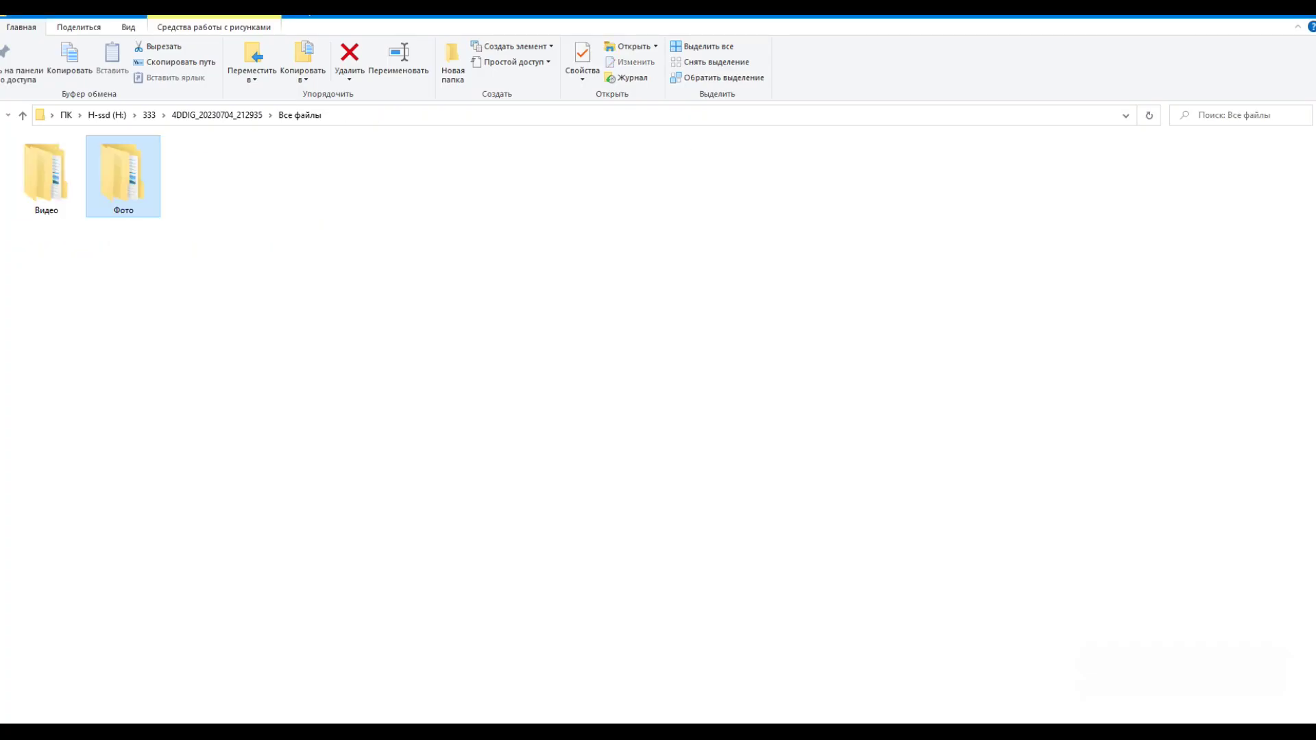
double_click(48, 180)
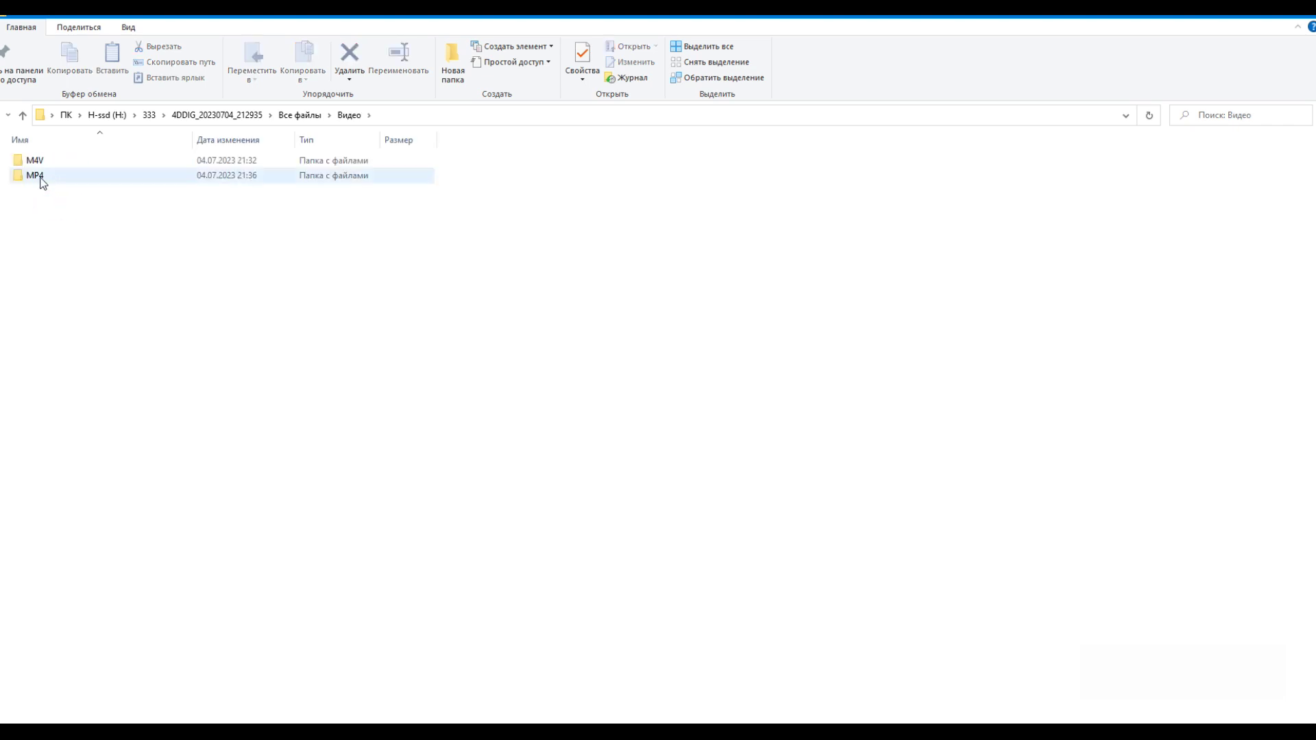
click(255, 407)
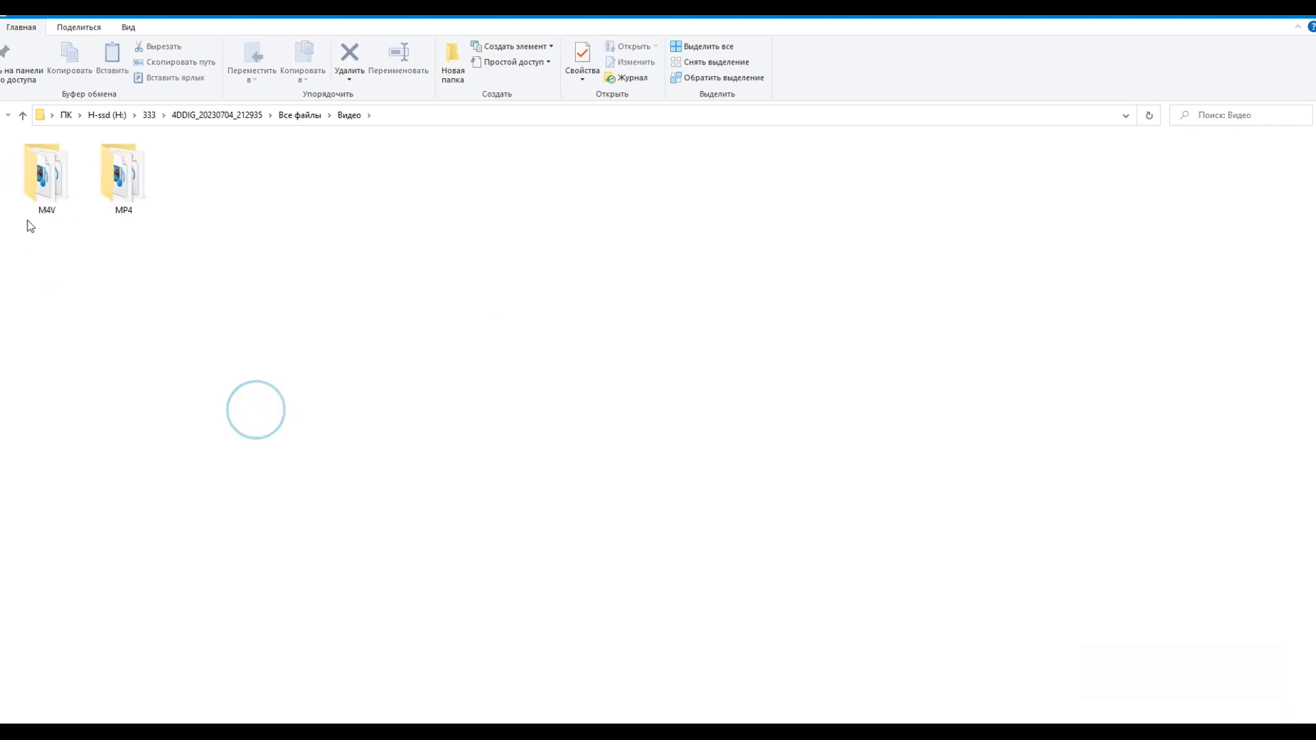
double_click(117, 185)
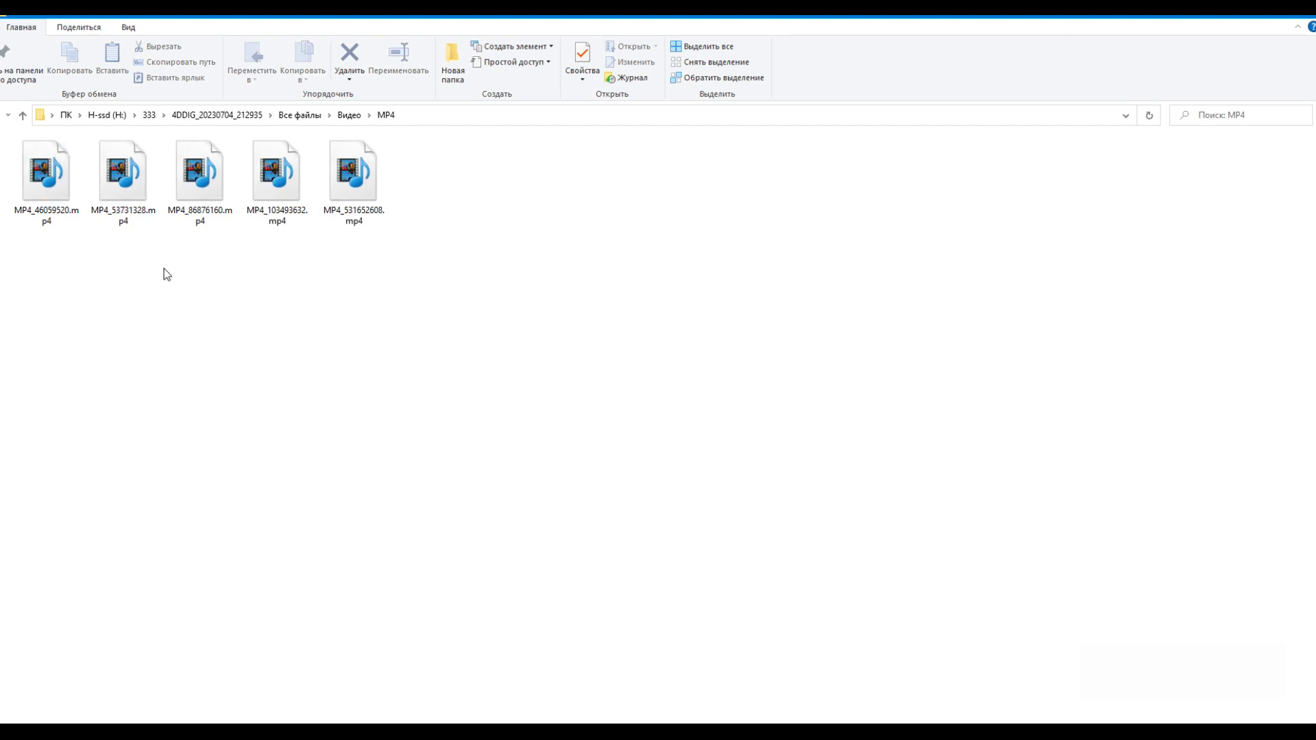
- Play the recovered videos MP4_46059520.mp4 and MP4_53731328.mp4 to check them, closing the player after each
double_click(52, 205)
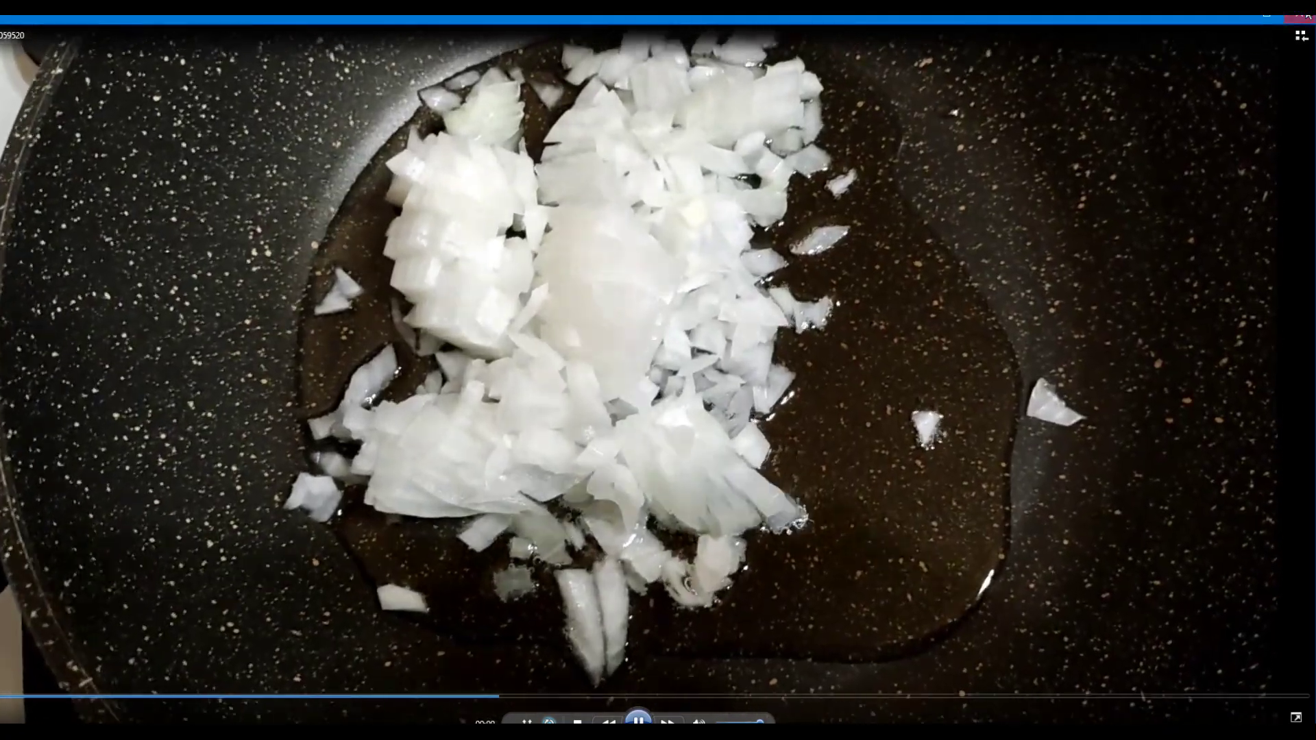
key(alt+F4)
double_click(114, 195)
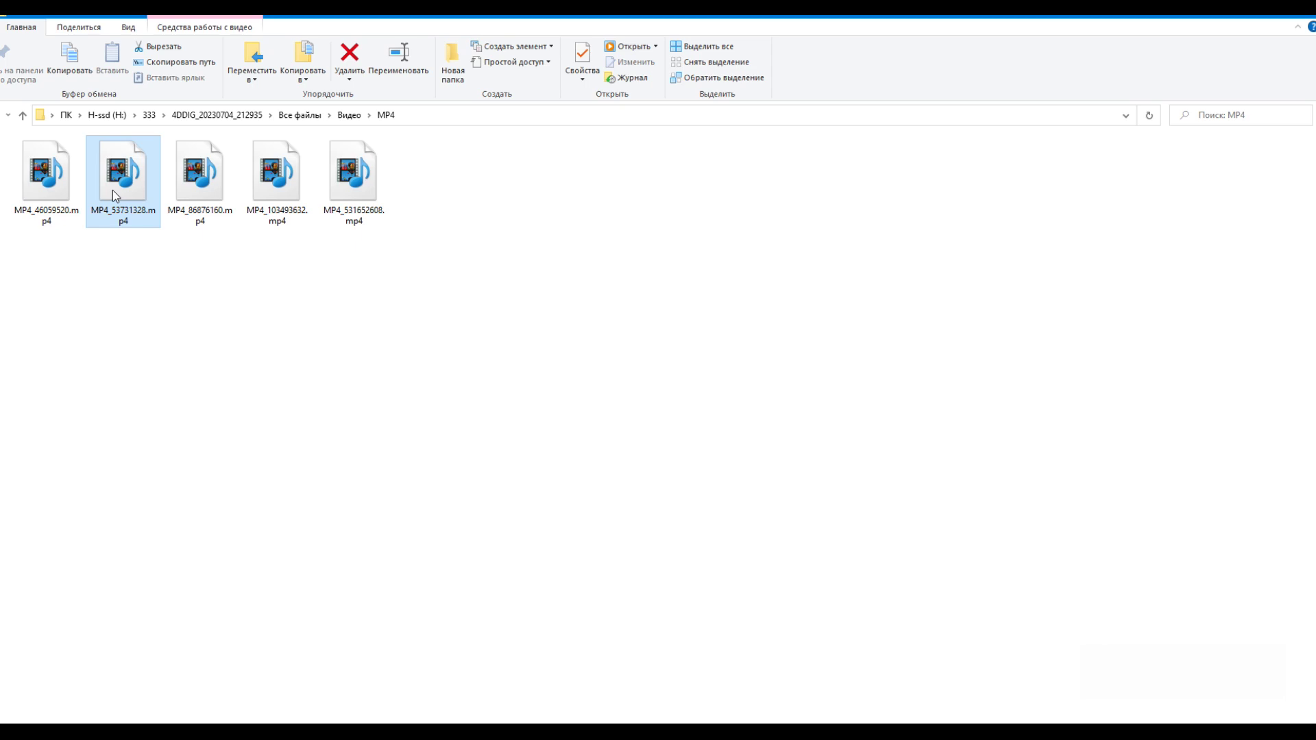
double_click(112, 191)
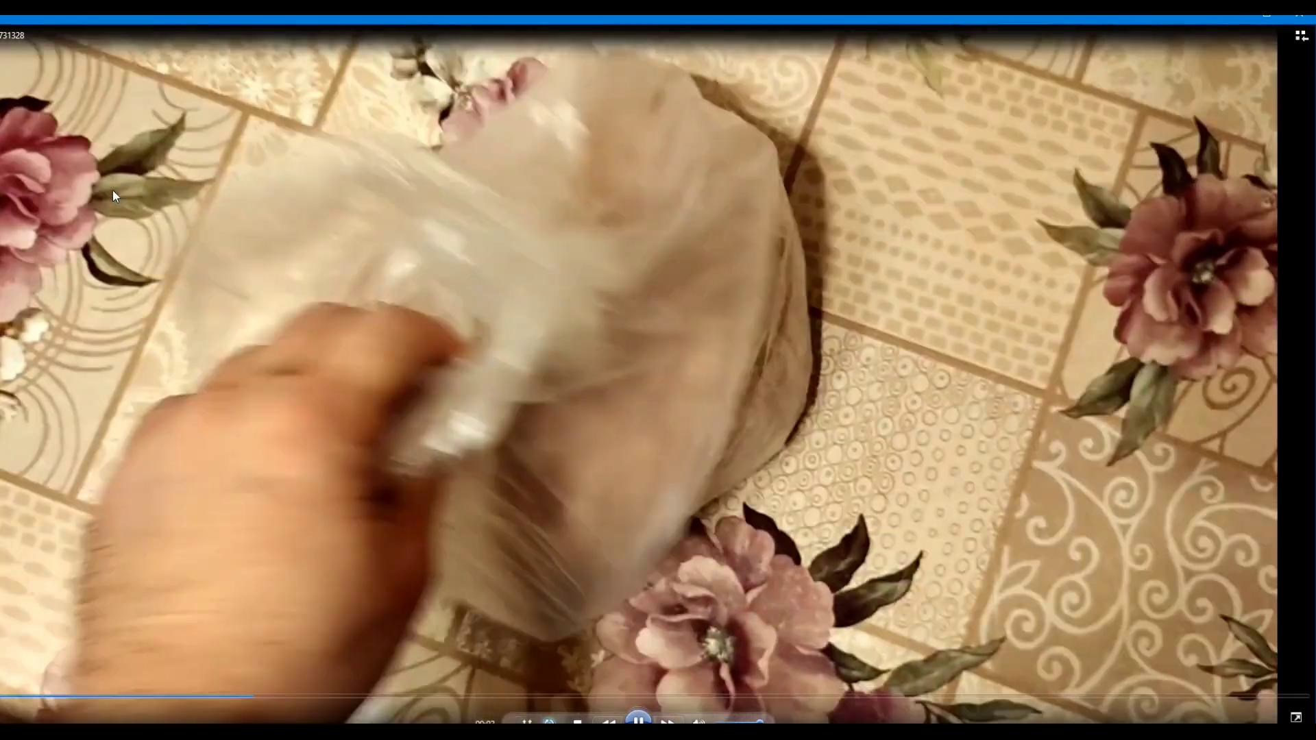
key(alt+F4)
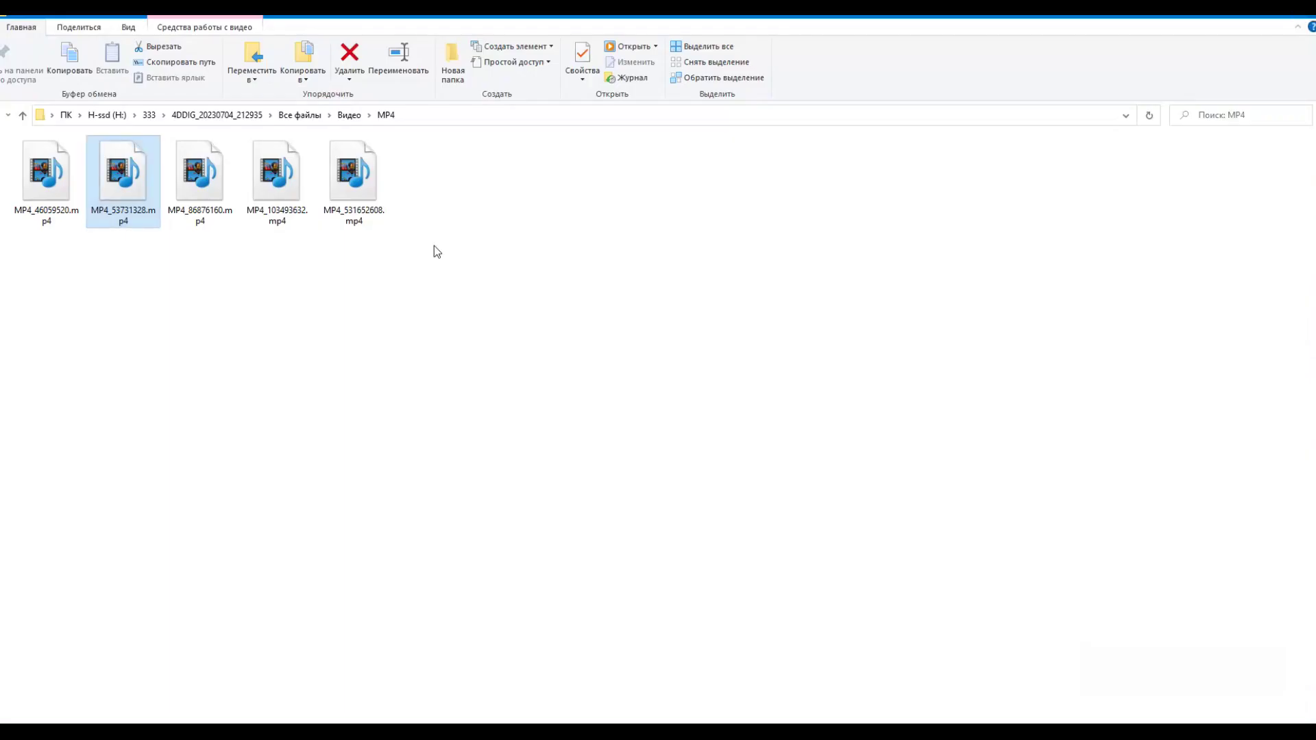
- Check playback of MP4_86876160.mp4, MP4_103493632.mp4 and MP4_531652608.mp4, closing the player after each
double_click(218, 192)
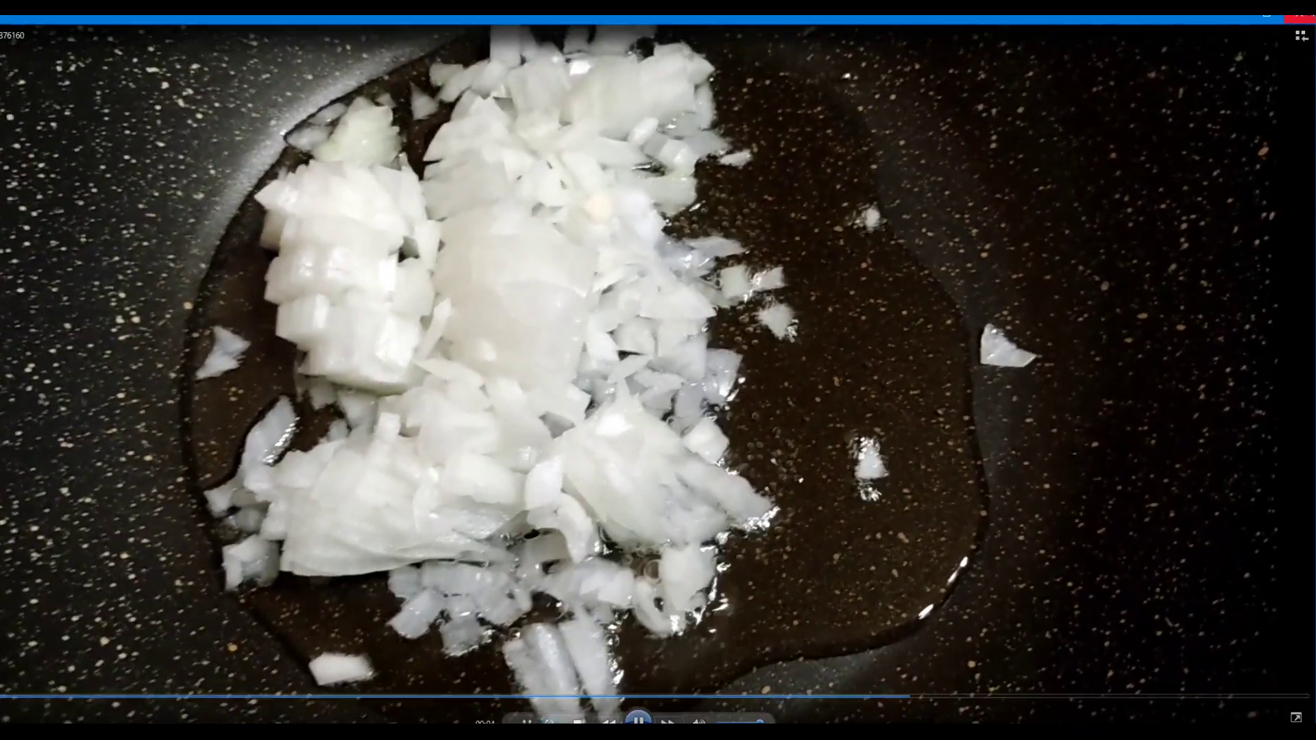
click(1298, 12)
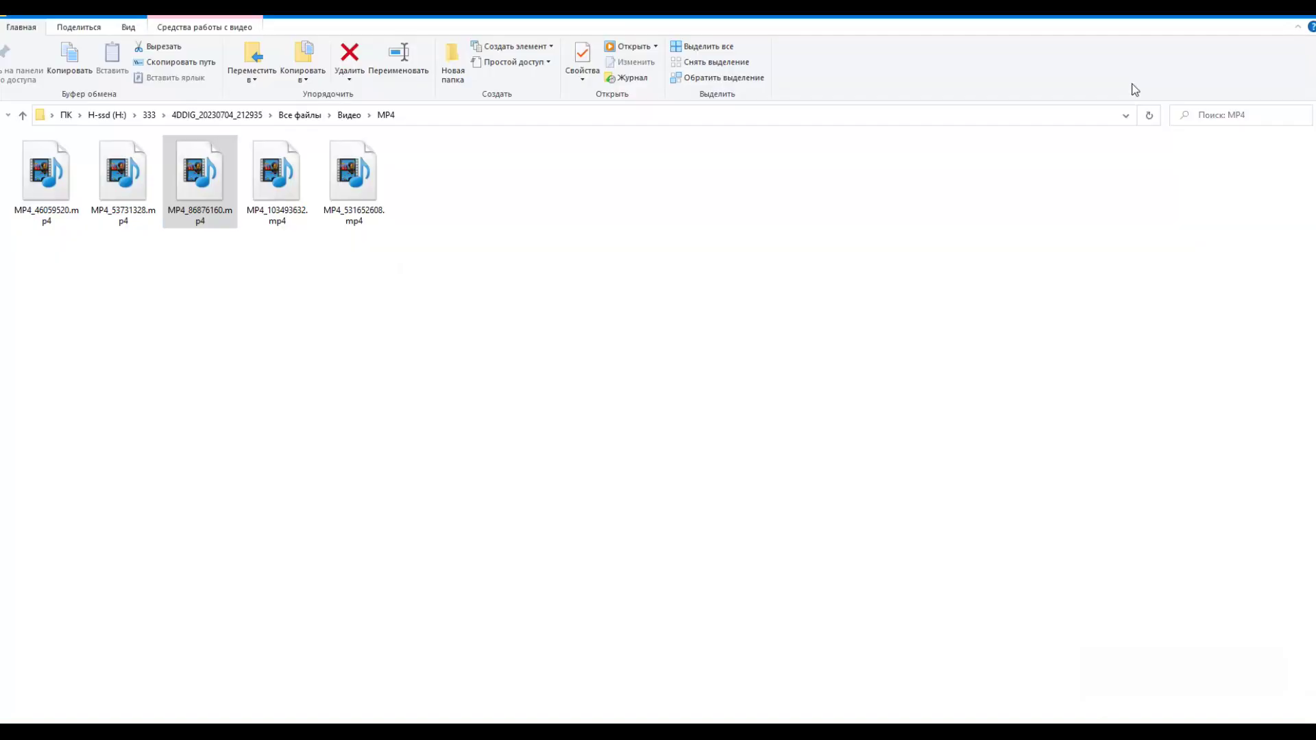
double_click(276, 188)
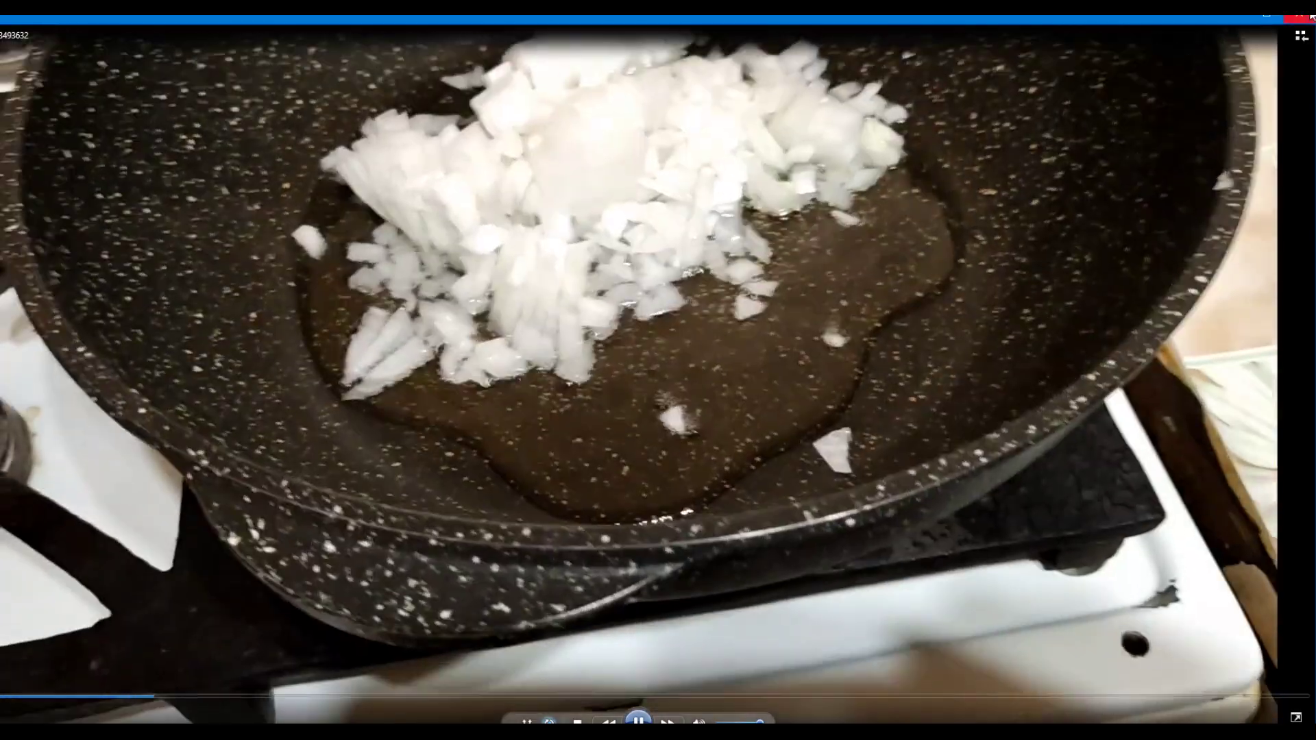
key(alt+F4)
double_click(369, 197)
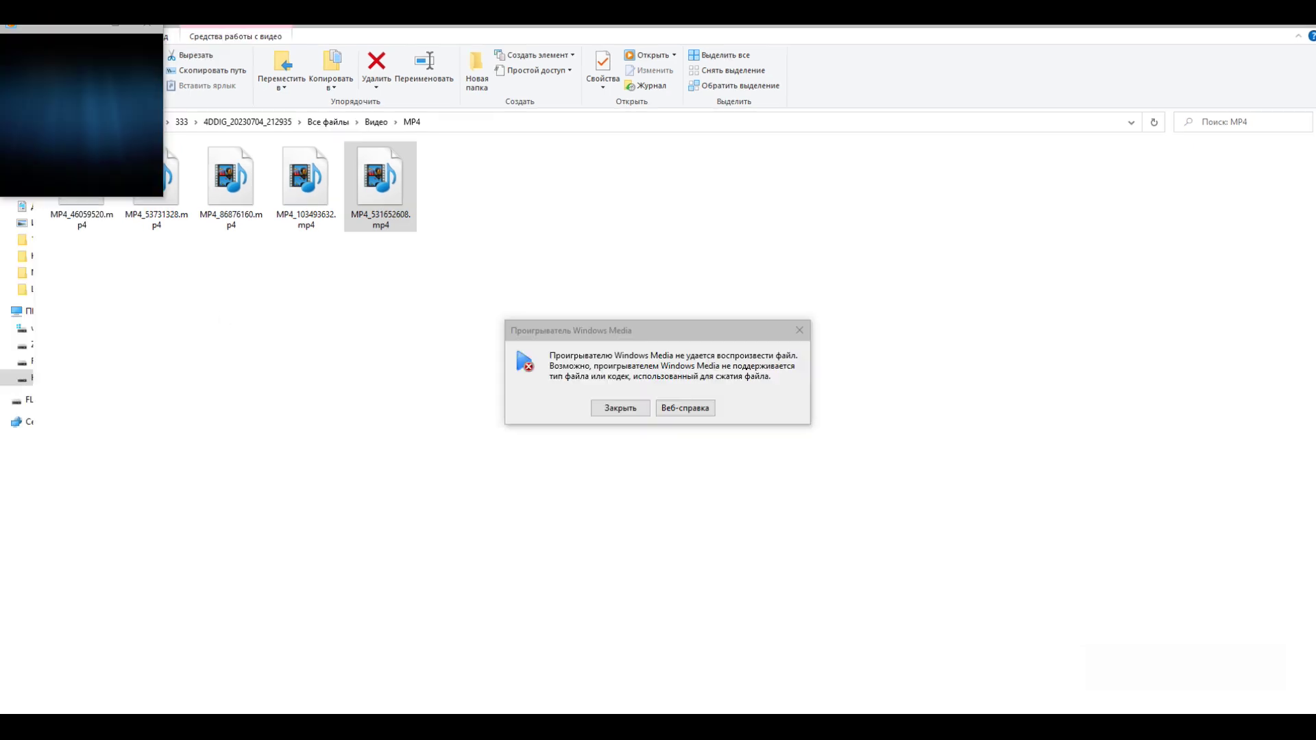
key(Return)
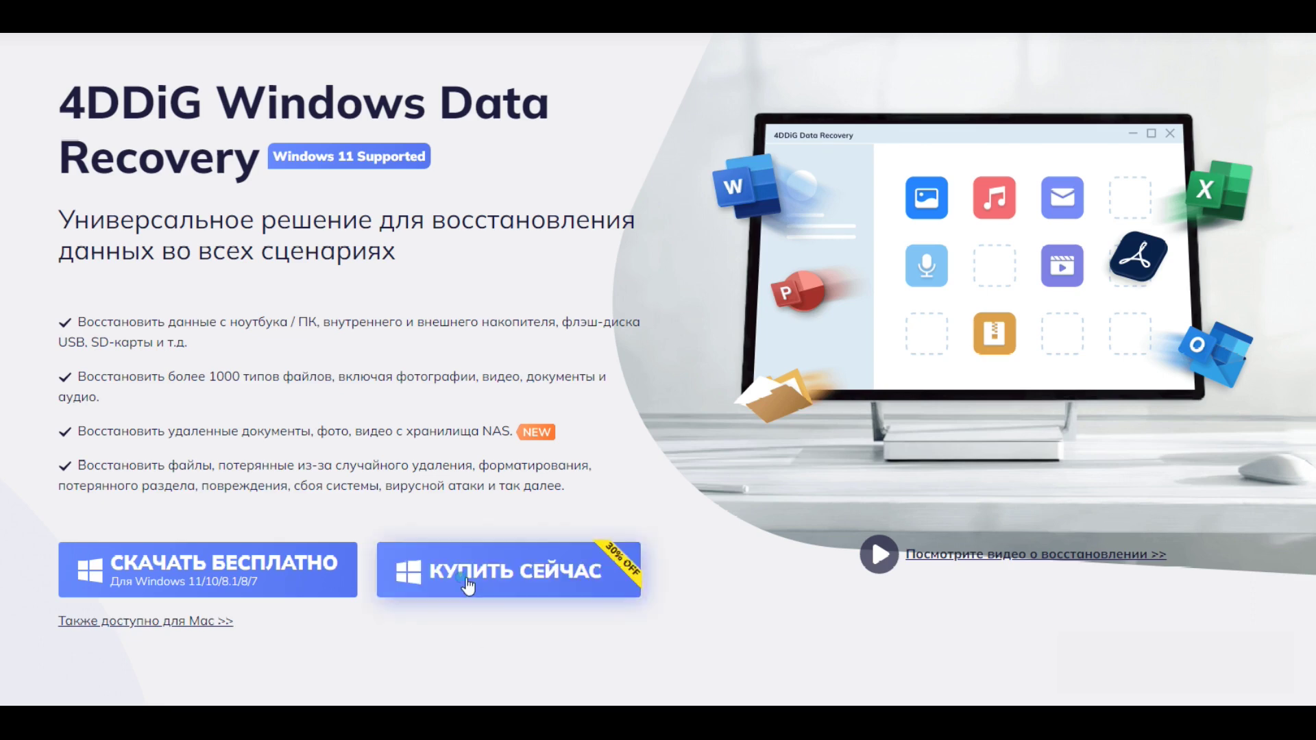
- Open the purchase page for 4DDiG Windows Data Recovery in the browser and examine the one-month licence offer
click(604, 566)
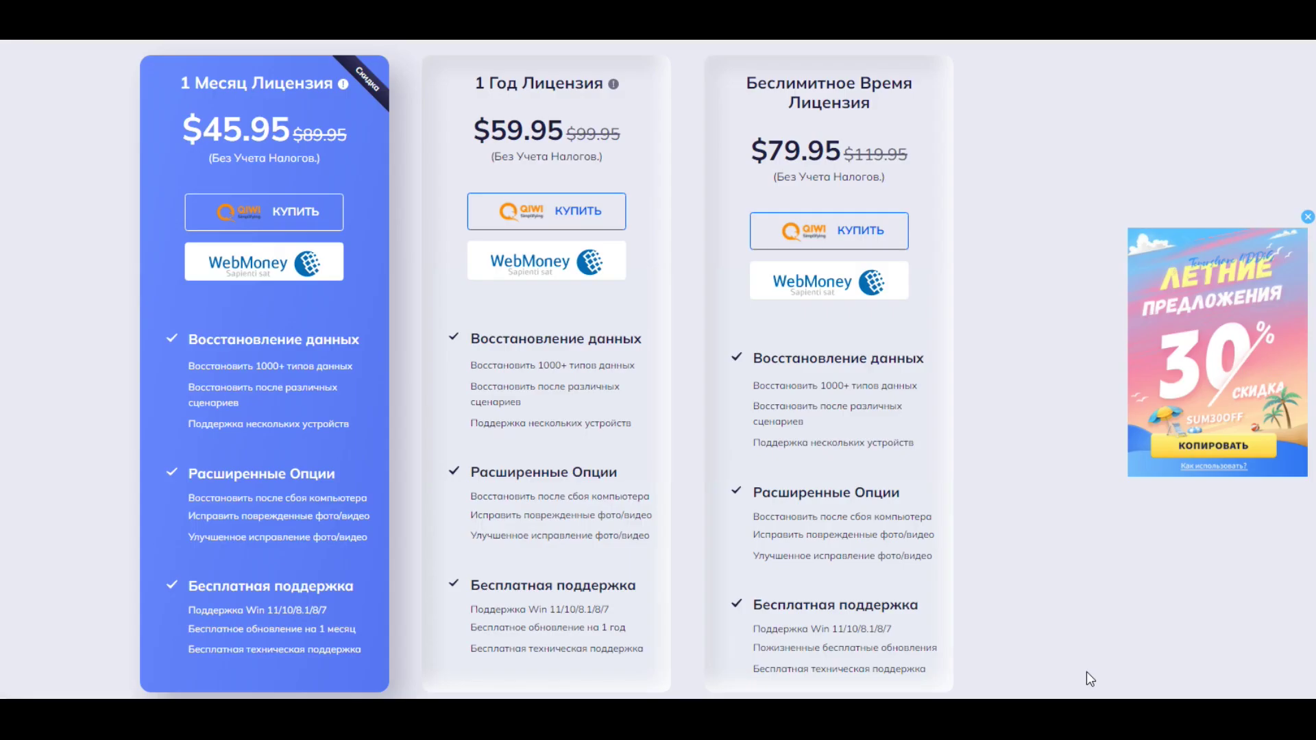
click(1086, 673)
mouse_move(272, 49)
mouse_down()
mouse_move(207, 40)
mouse_move(143, 208)
mouse_move(315, 255)
mouse_move(363, 76)
mouse_up()
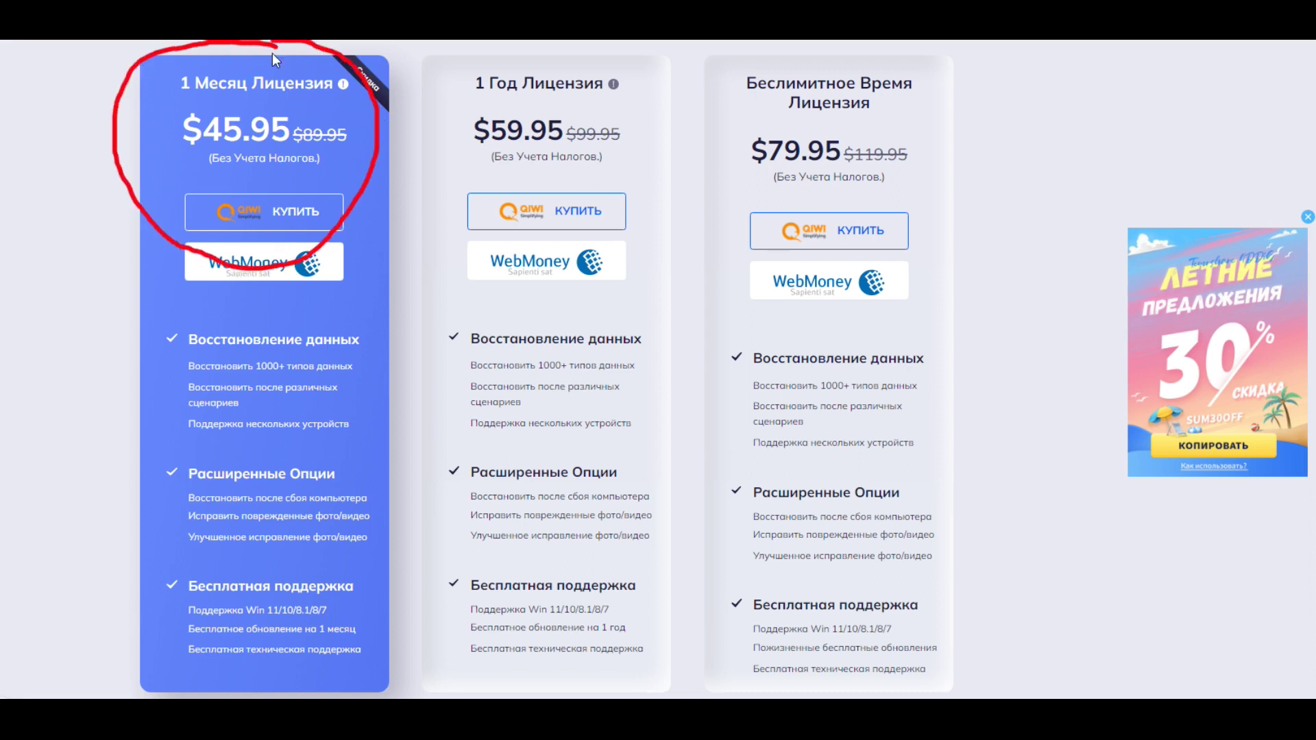